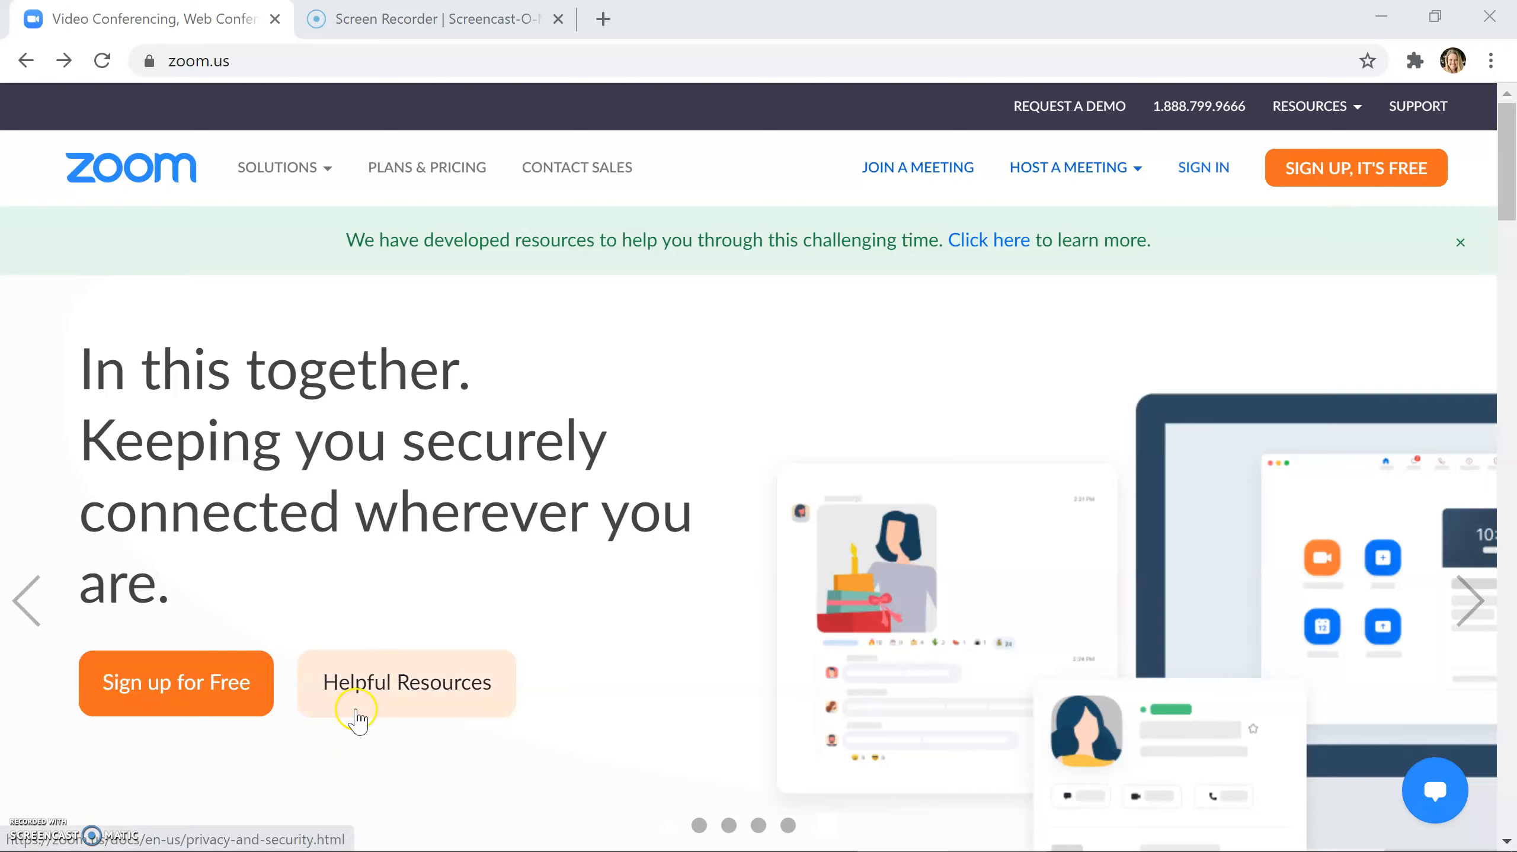
- Sign in and start scheduling a new meeting with the topic "8th grade math review session"
click(1204, 173)
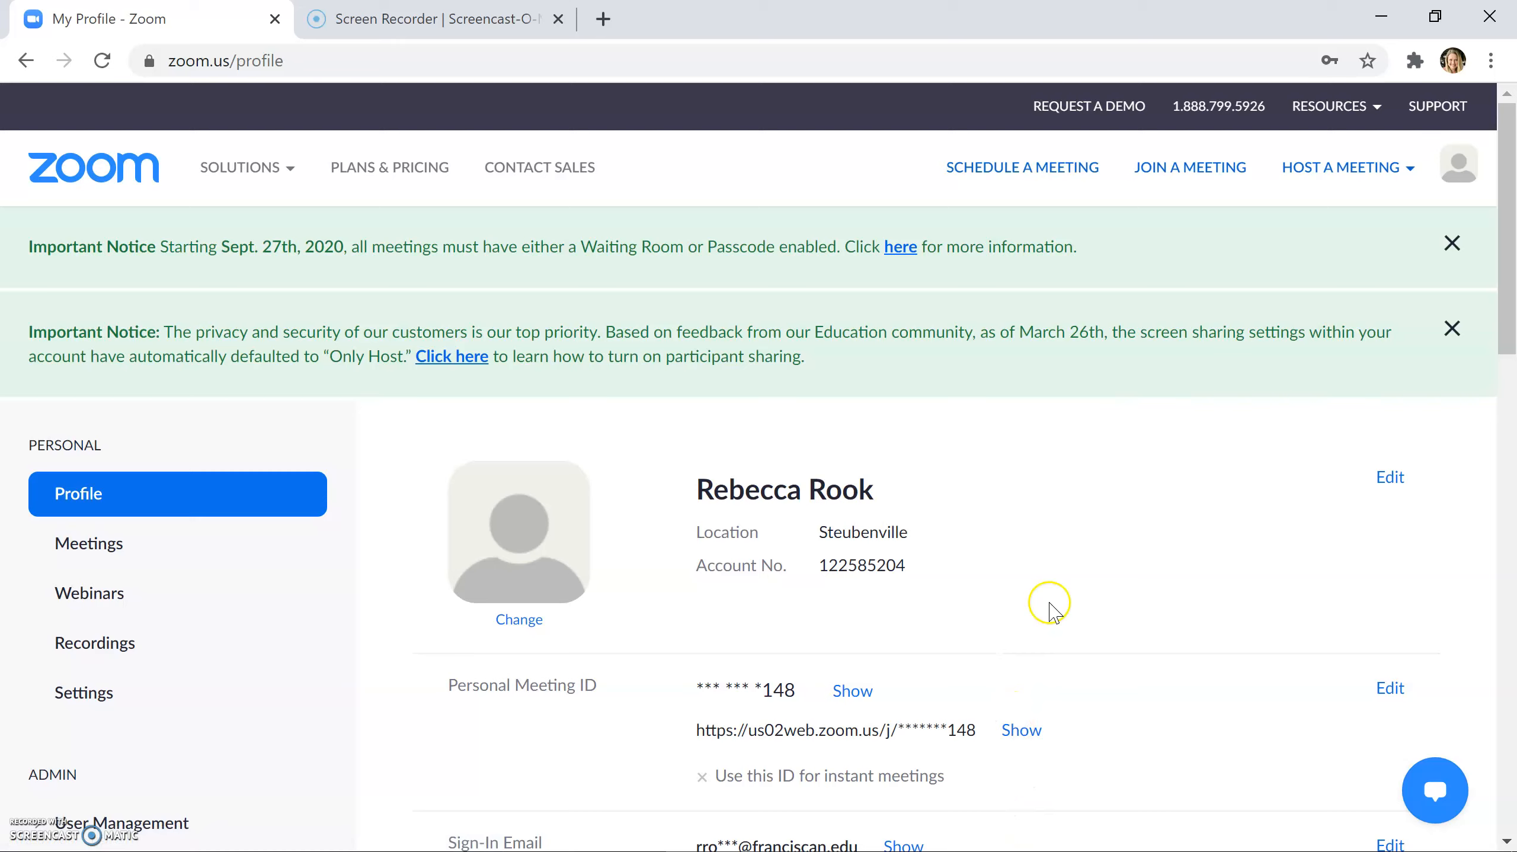
click(1078, 180)
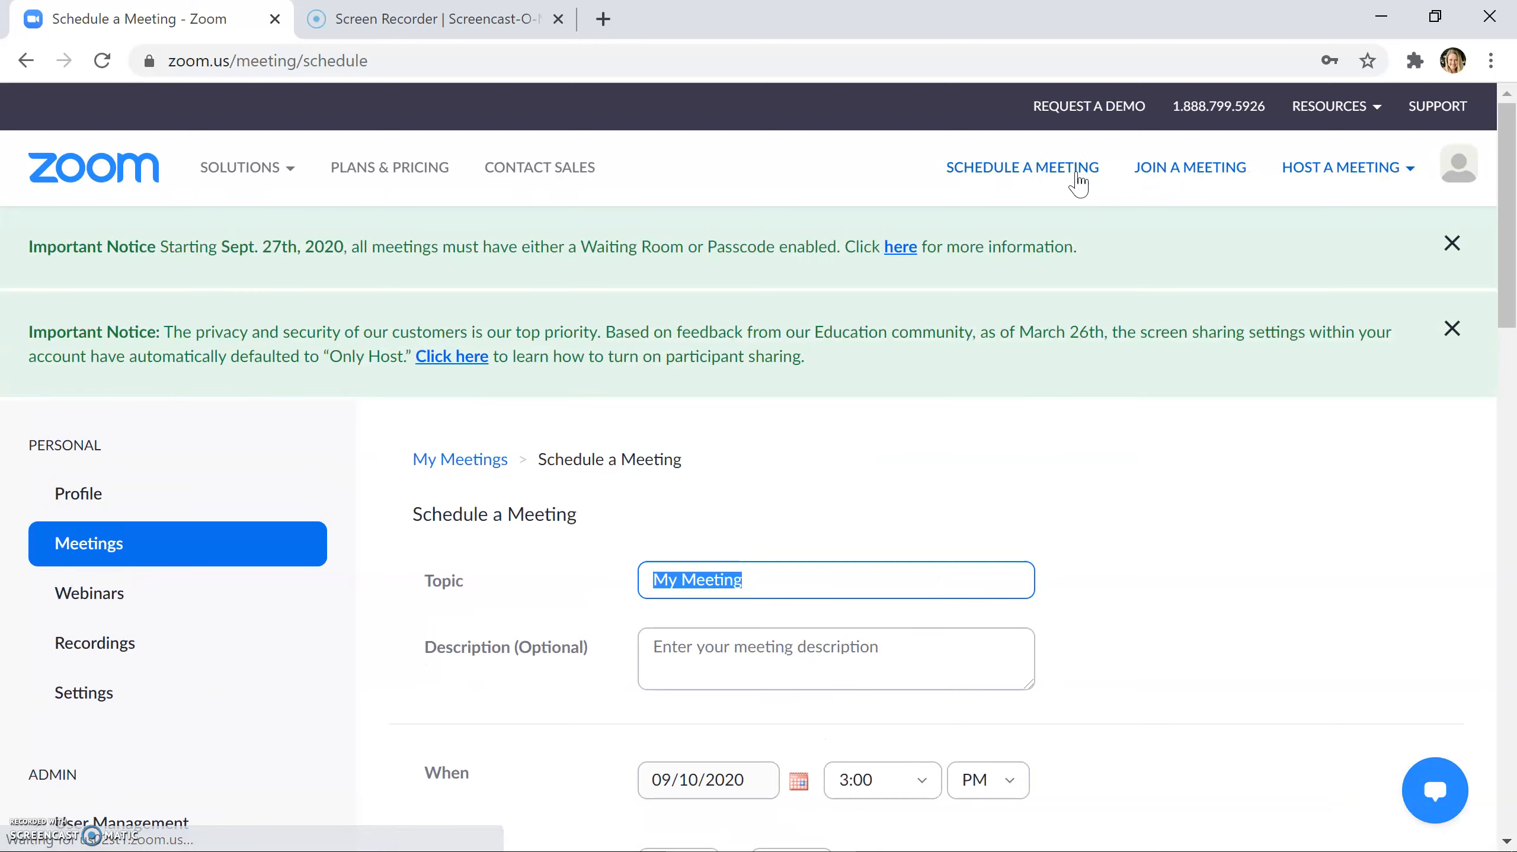
drag(1514, 172, 1513, 225)
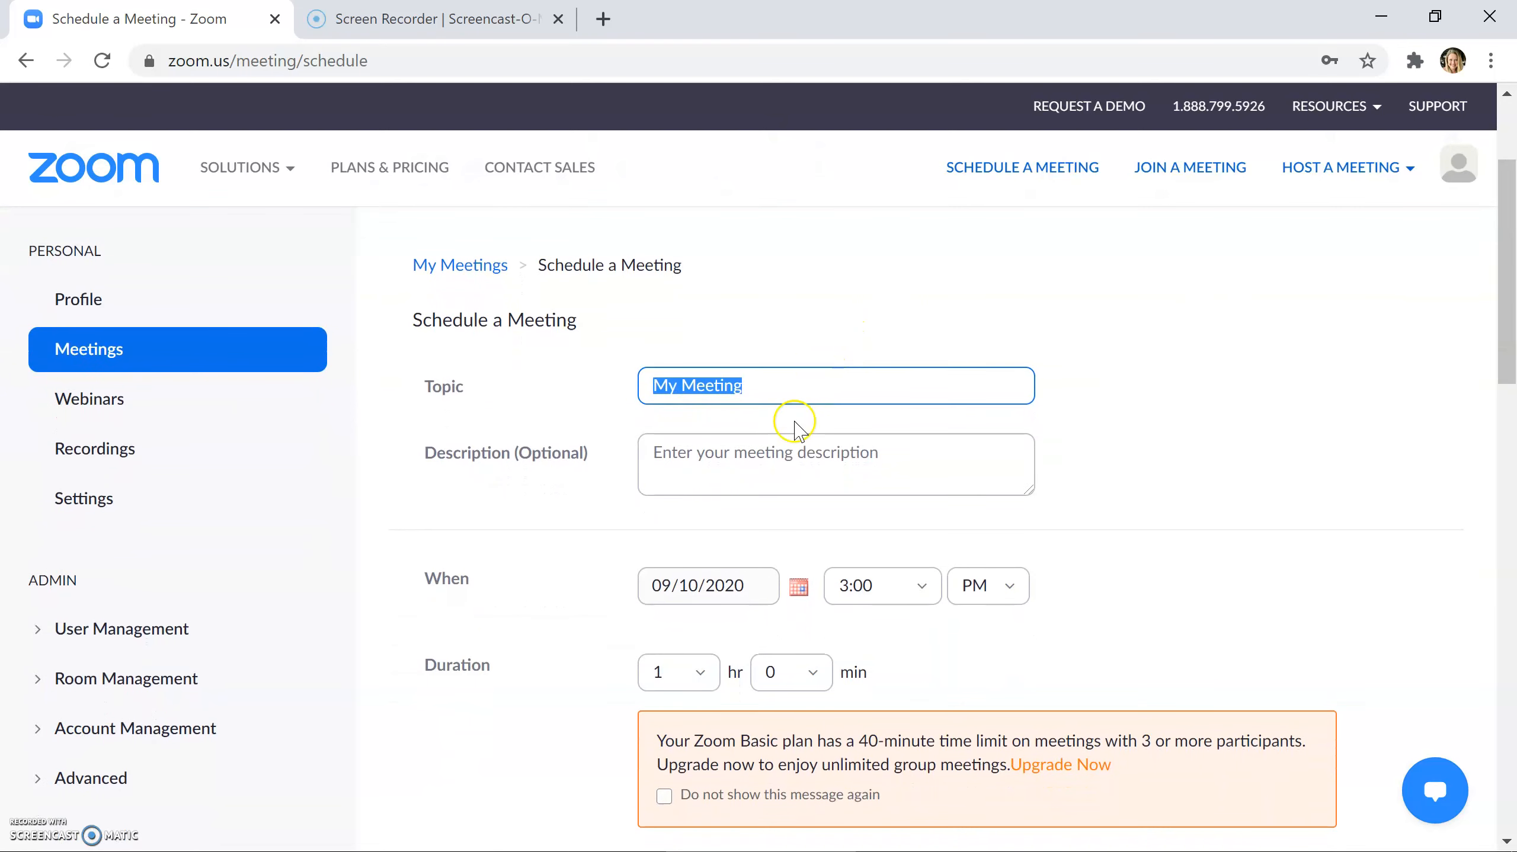
text(8th )
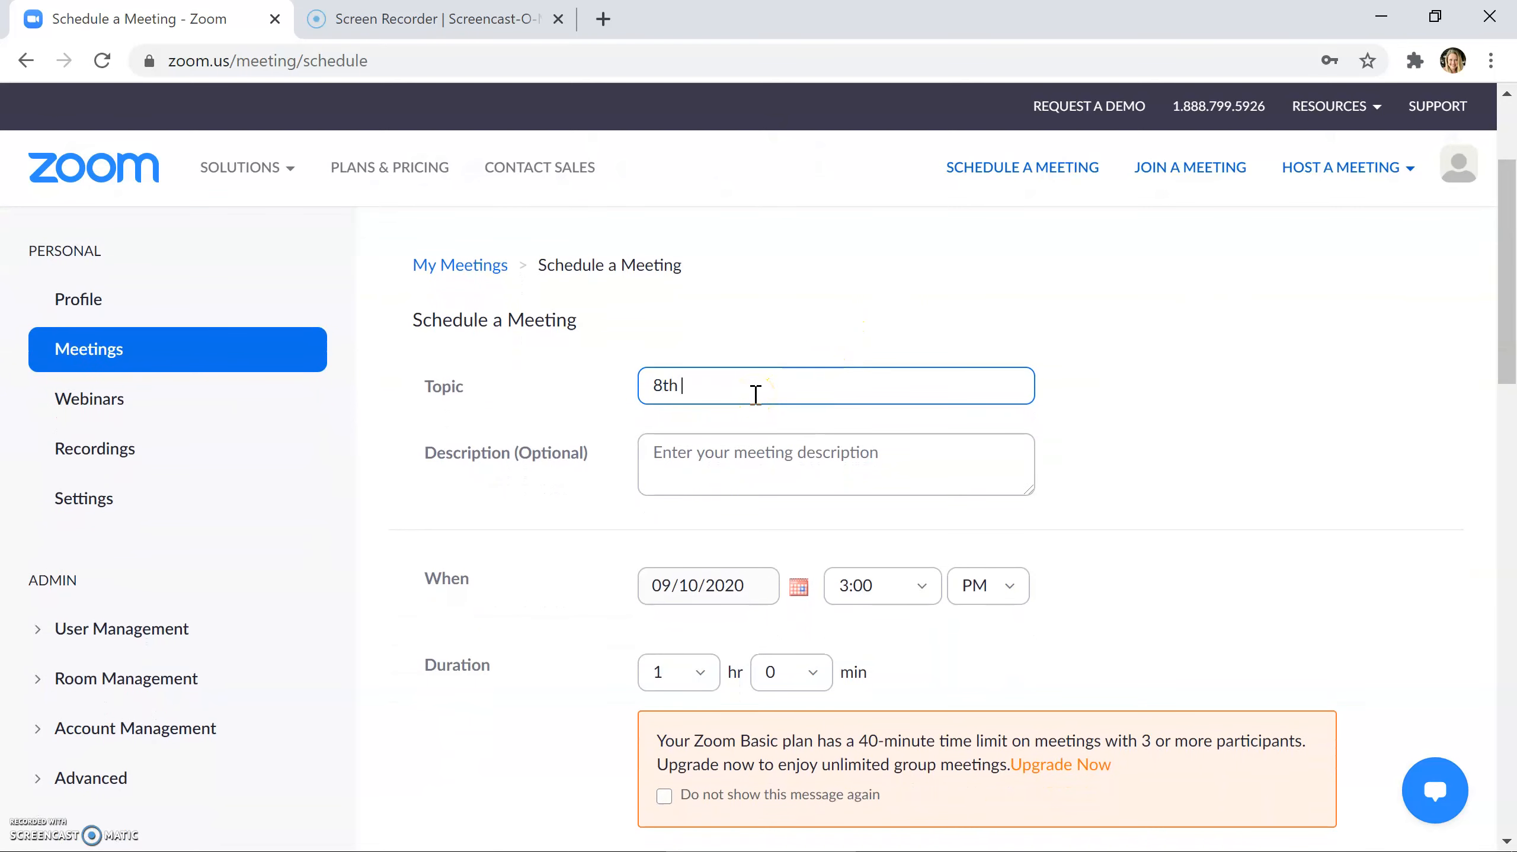
text(grade math review session)
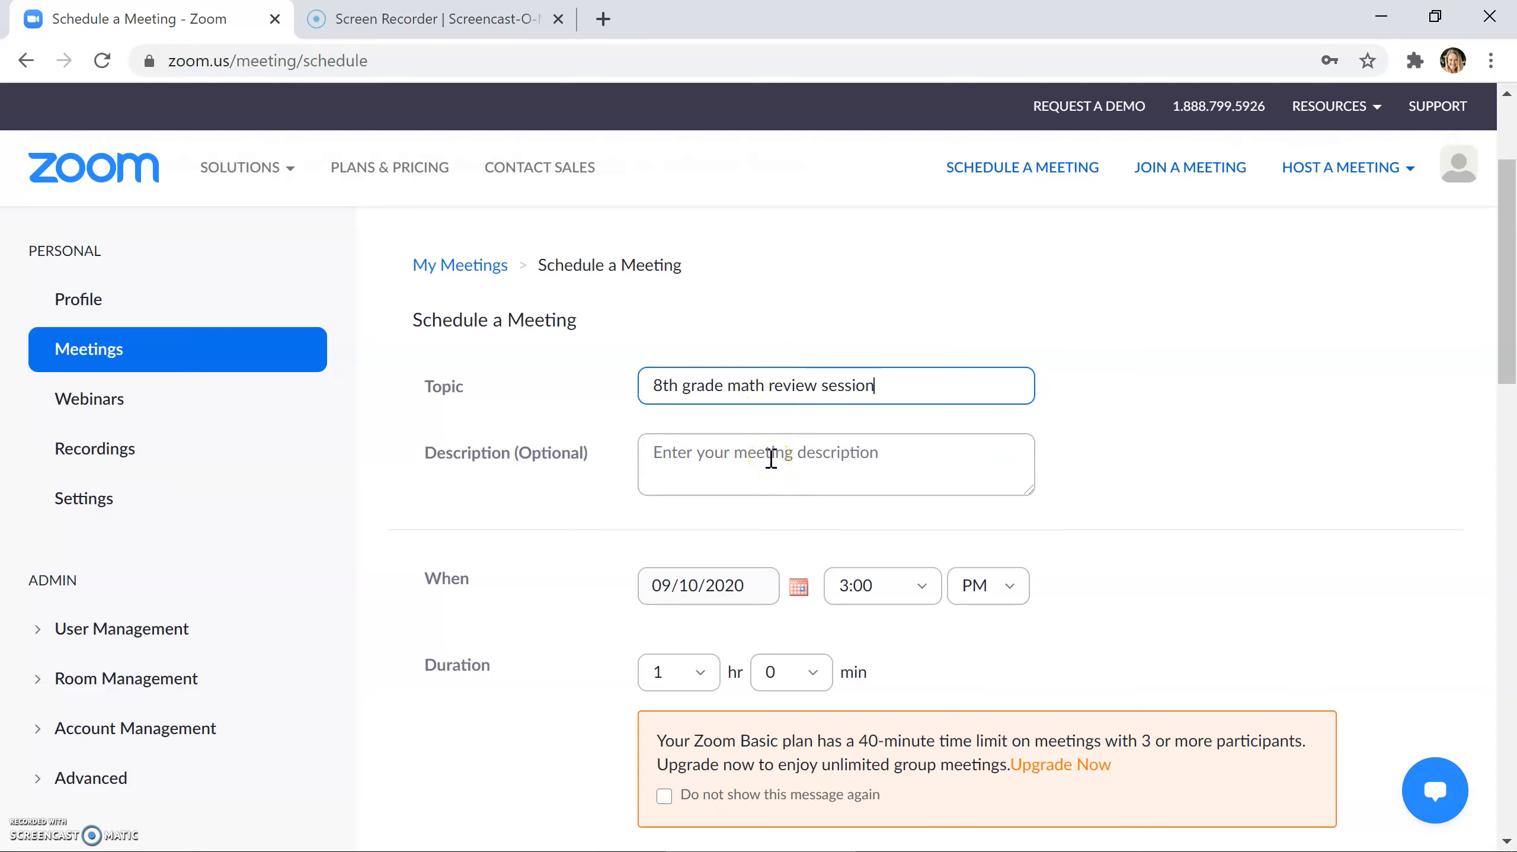
- Set the meeting date to 09/17/2020 and the start time to 10:00 AM
scroll(765, 450, down, 3)
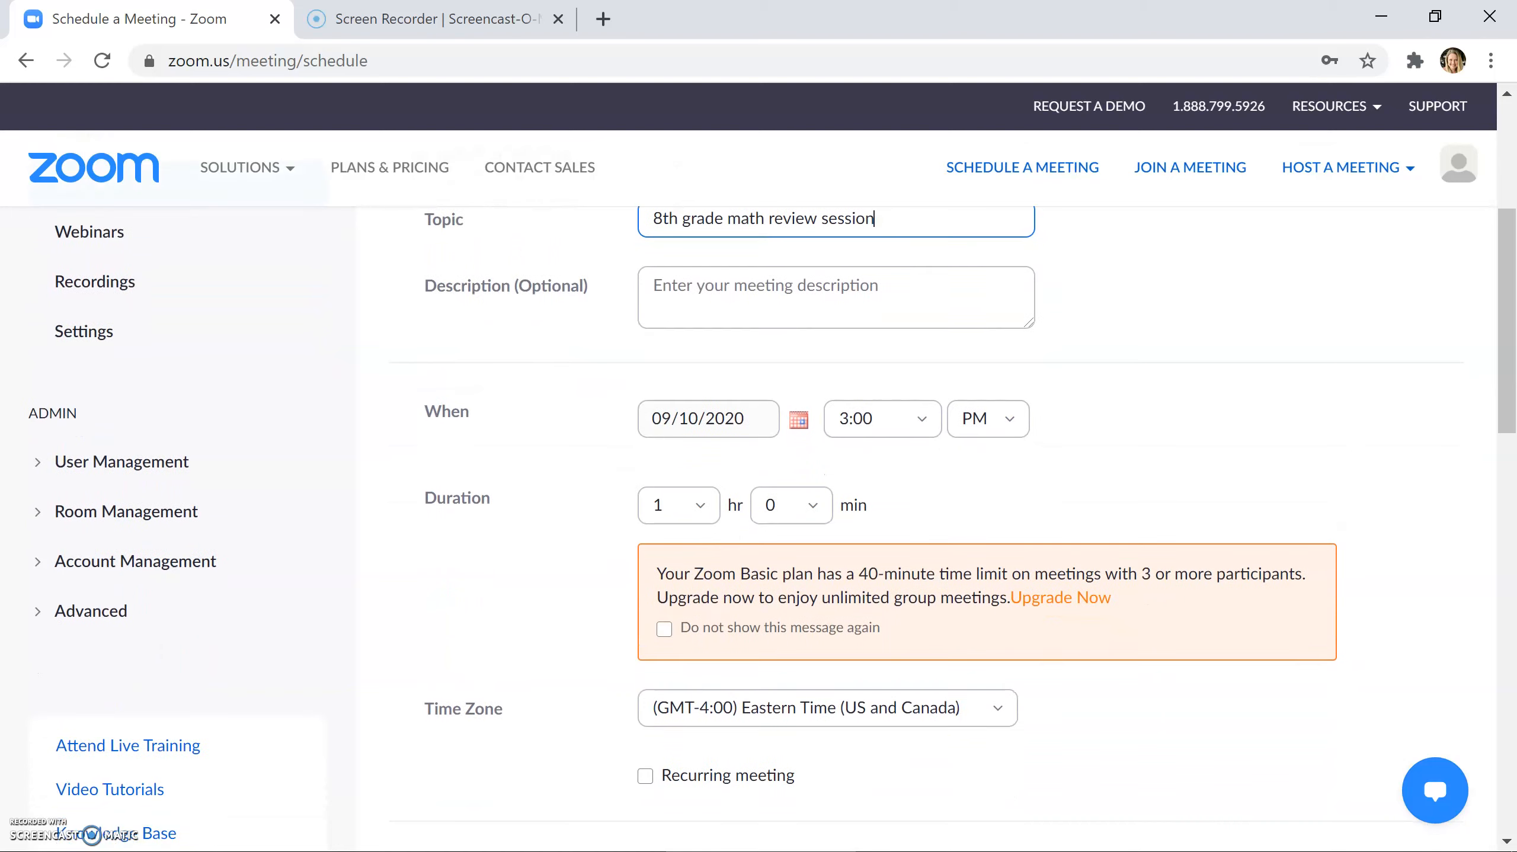
click(761, 420)
click(804, 422)
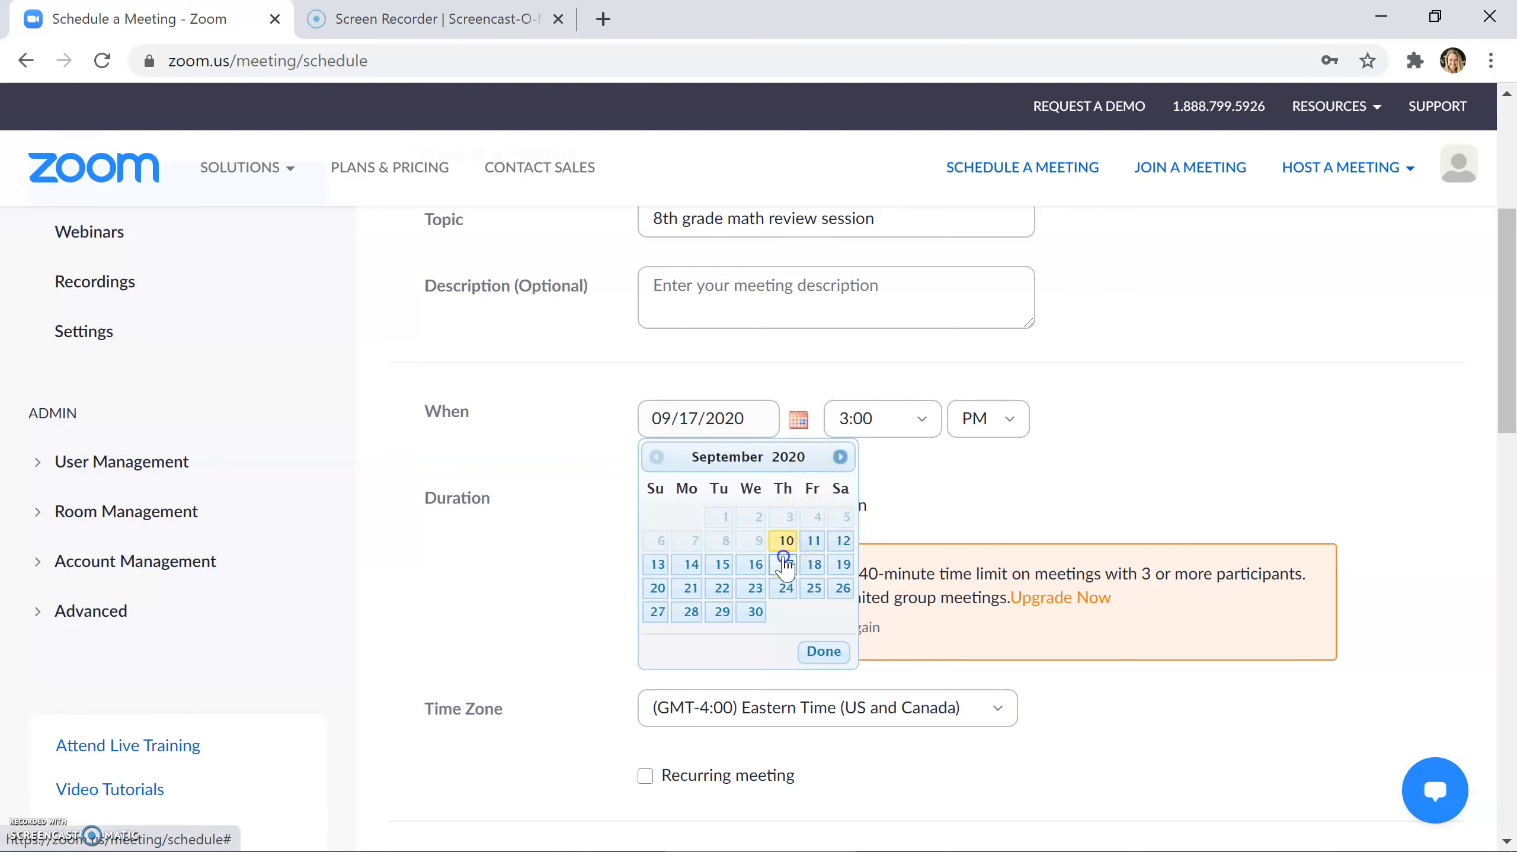
click(934, 423)
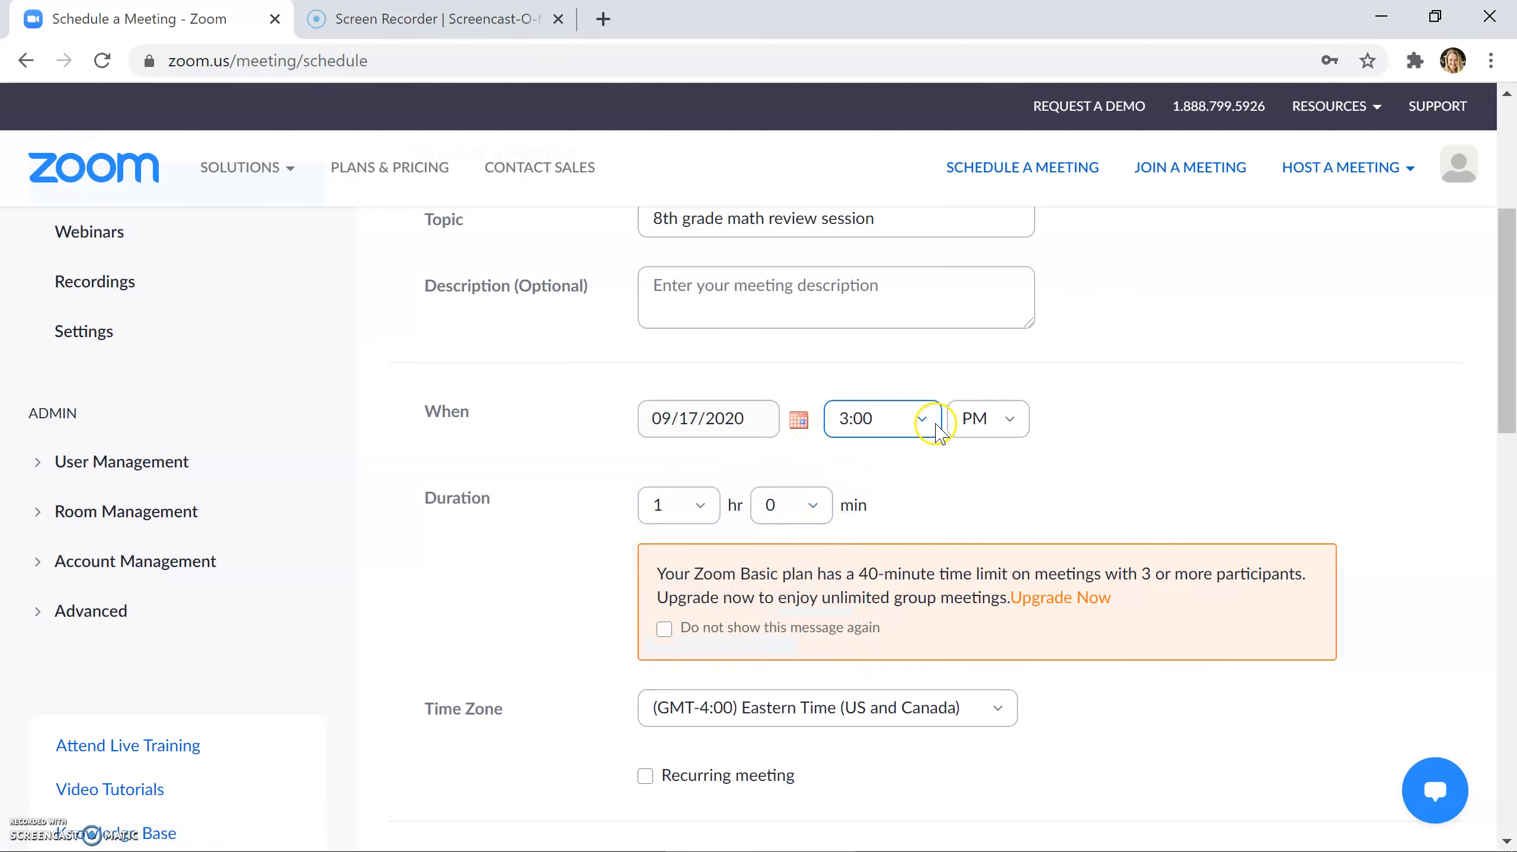
click(922, 420)
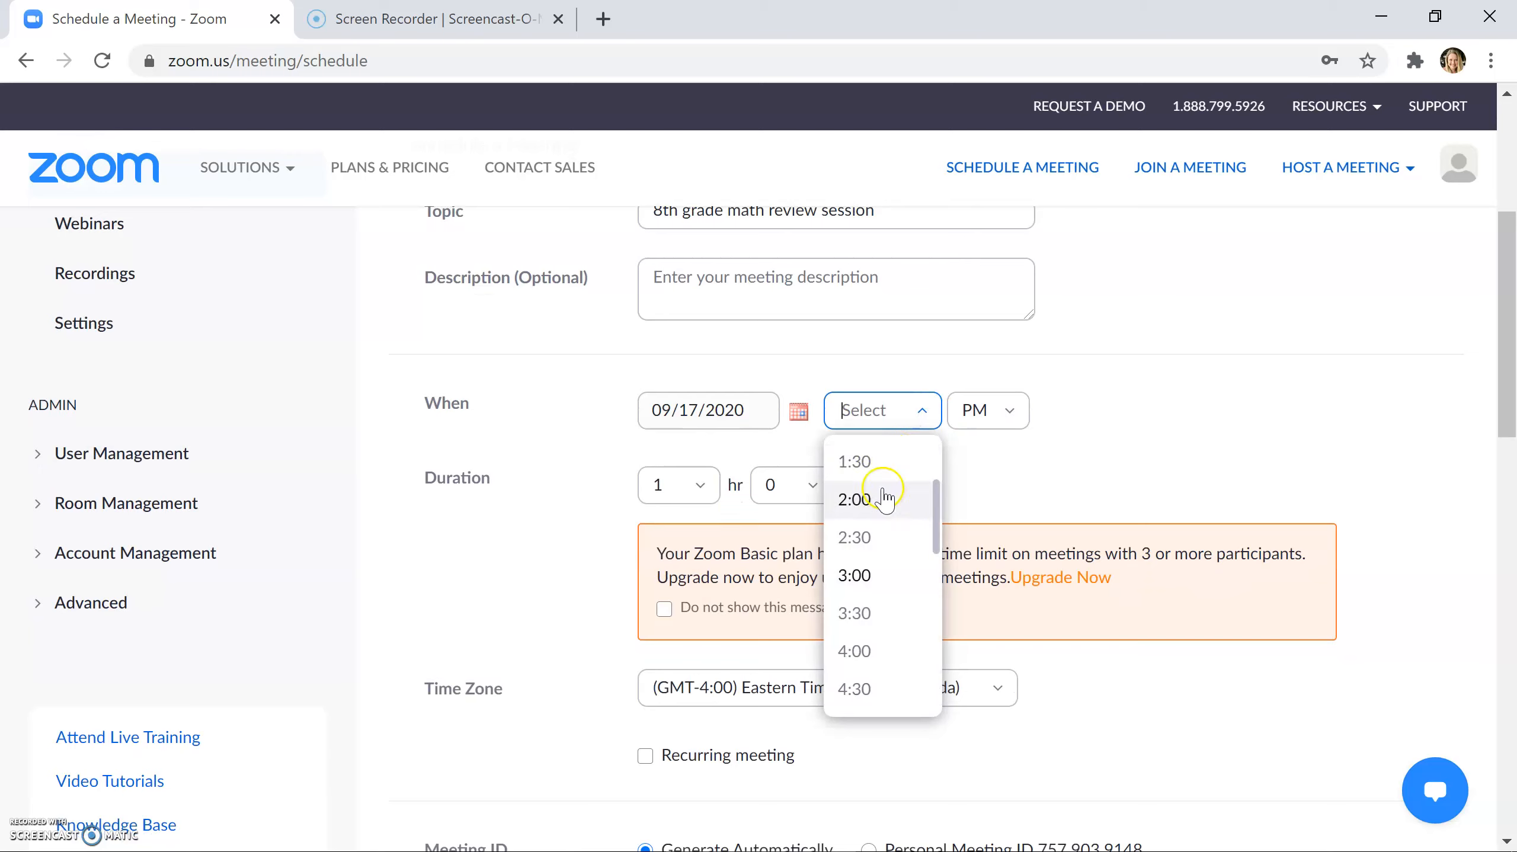
drag(936, 491, 928, 440)
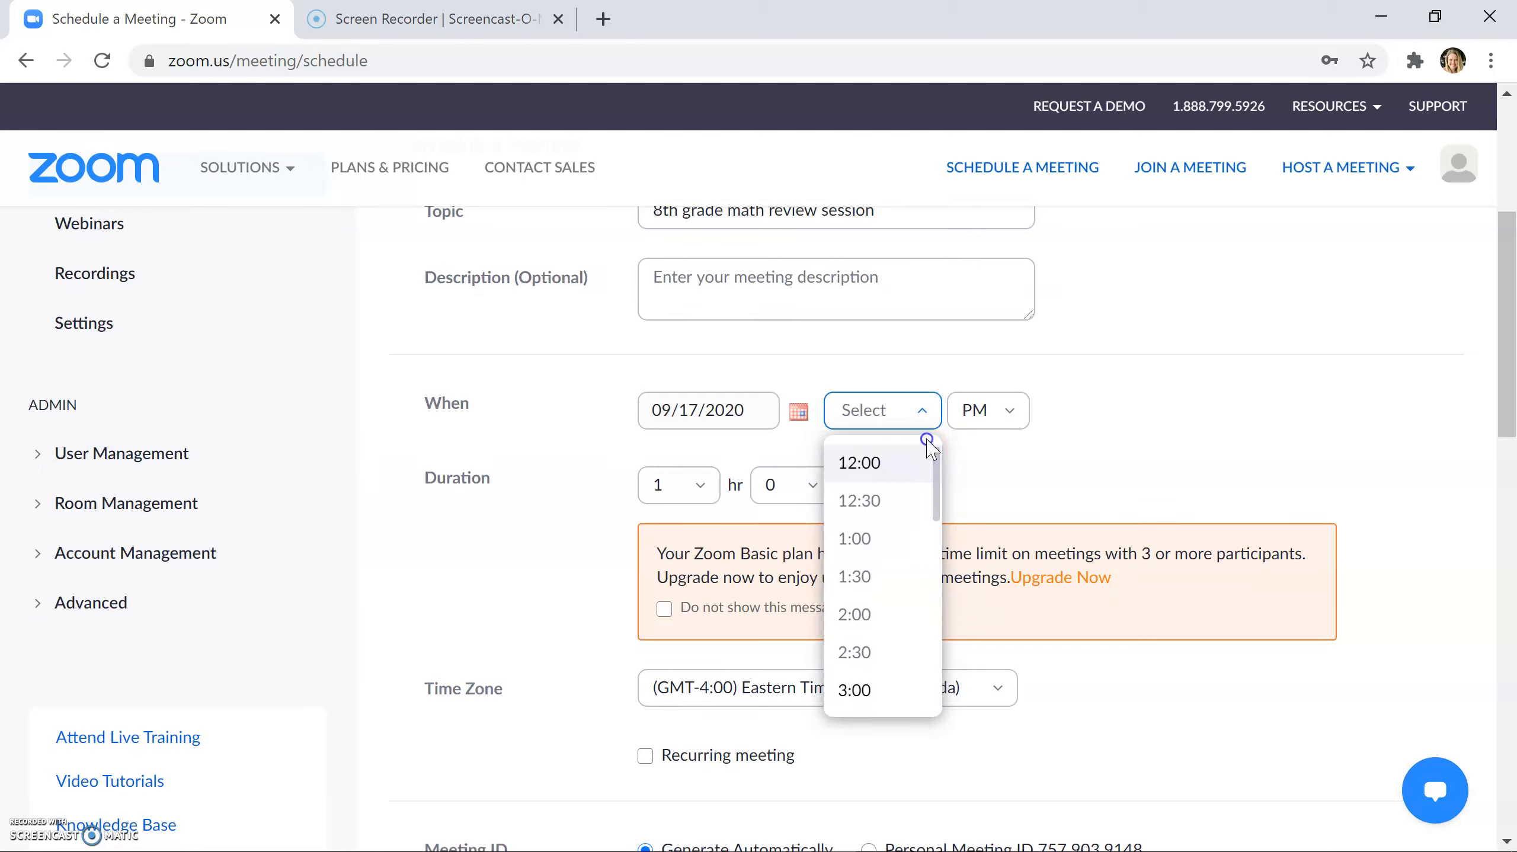
drag(932, 498, 927, 689)
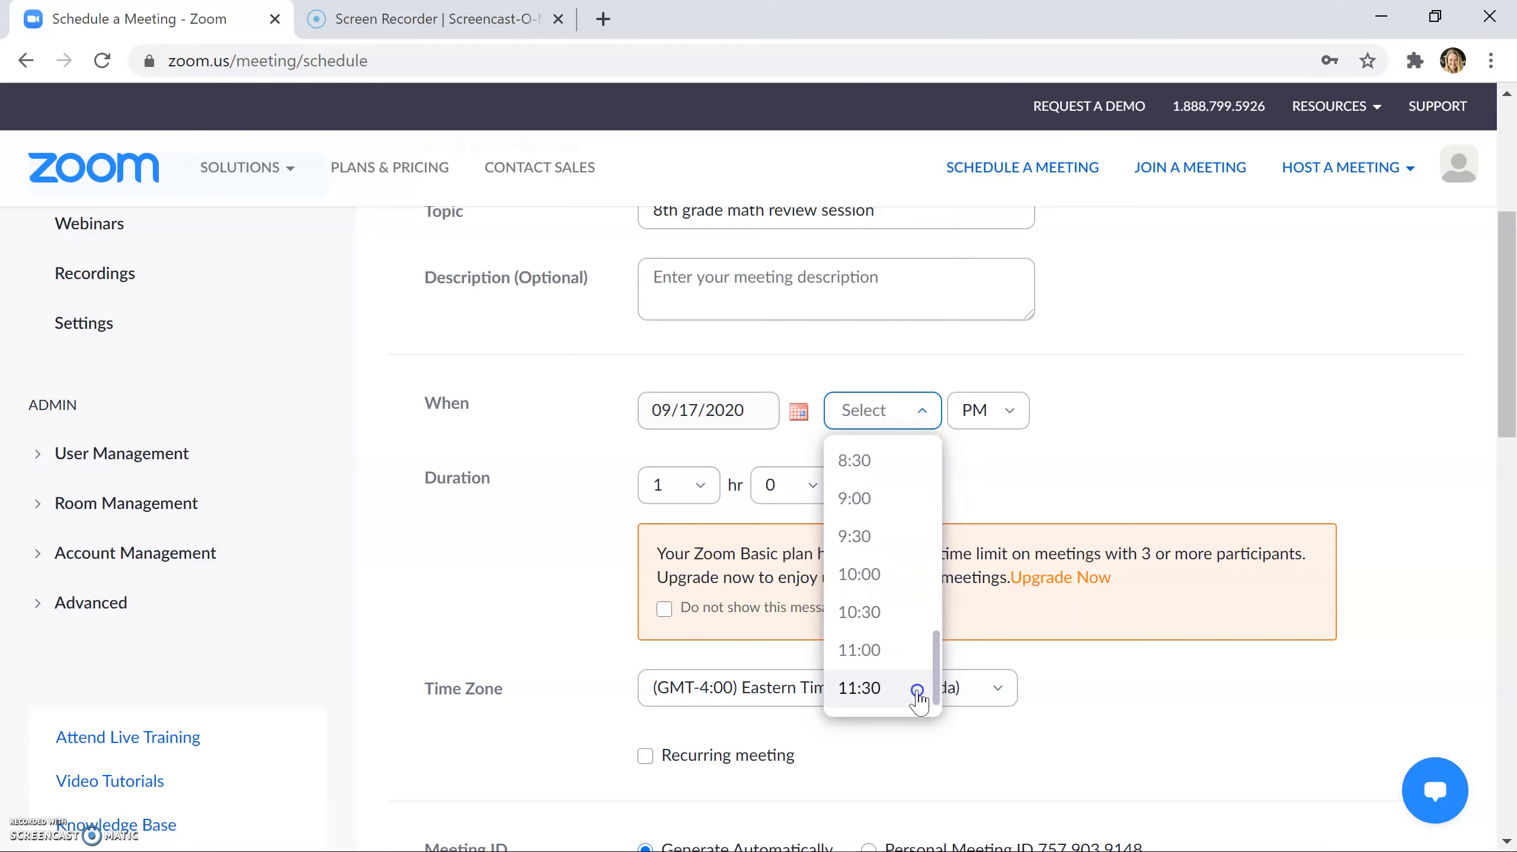
click(877, 578)
click(1015, 419)
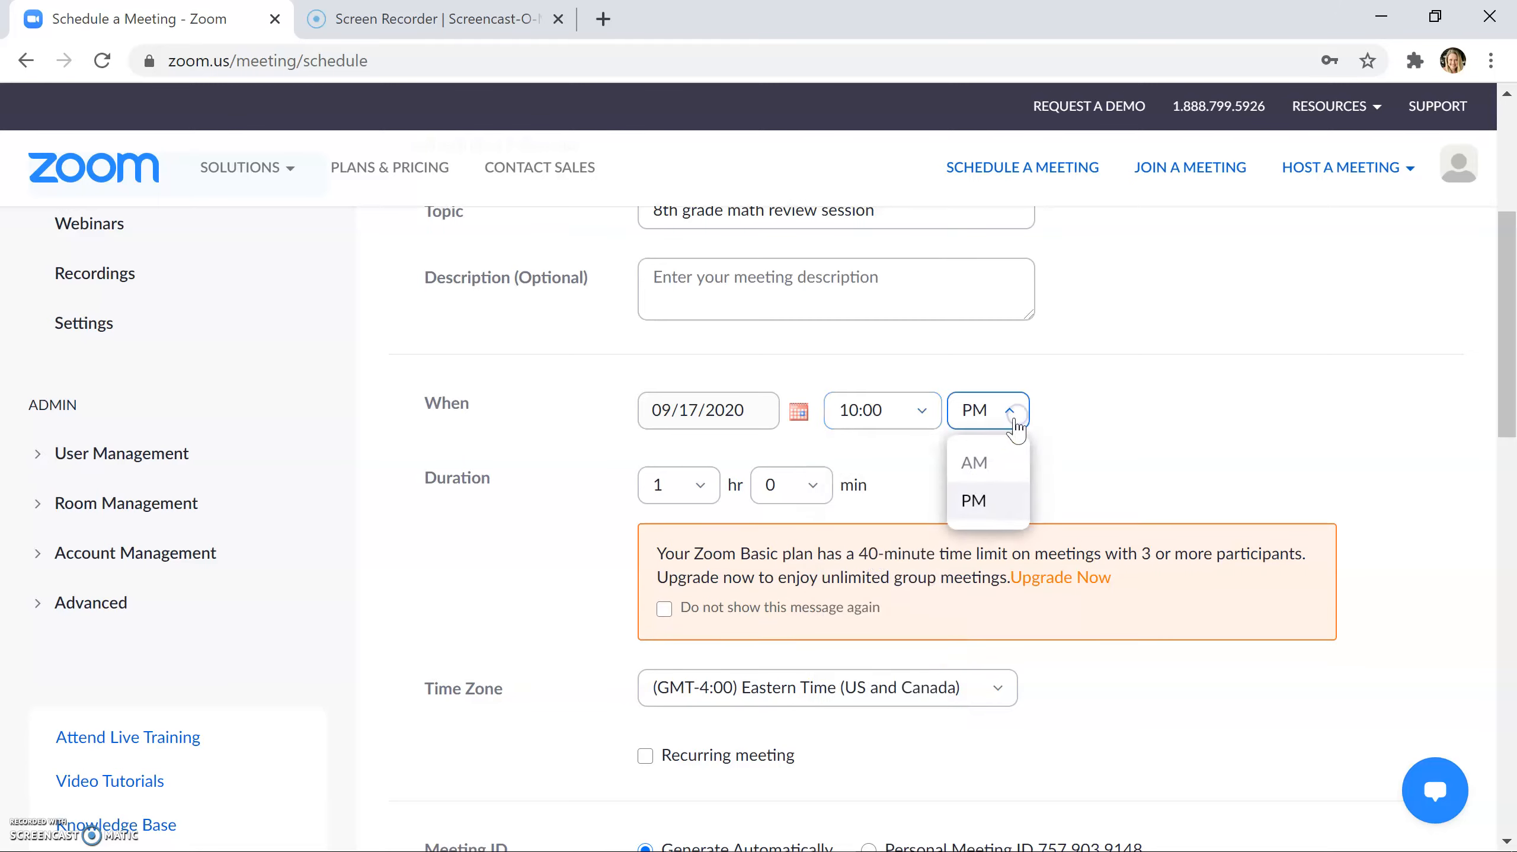
click(998, 468)
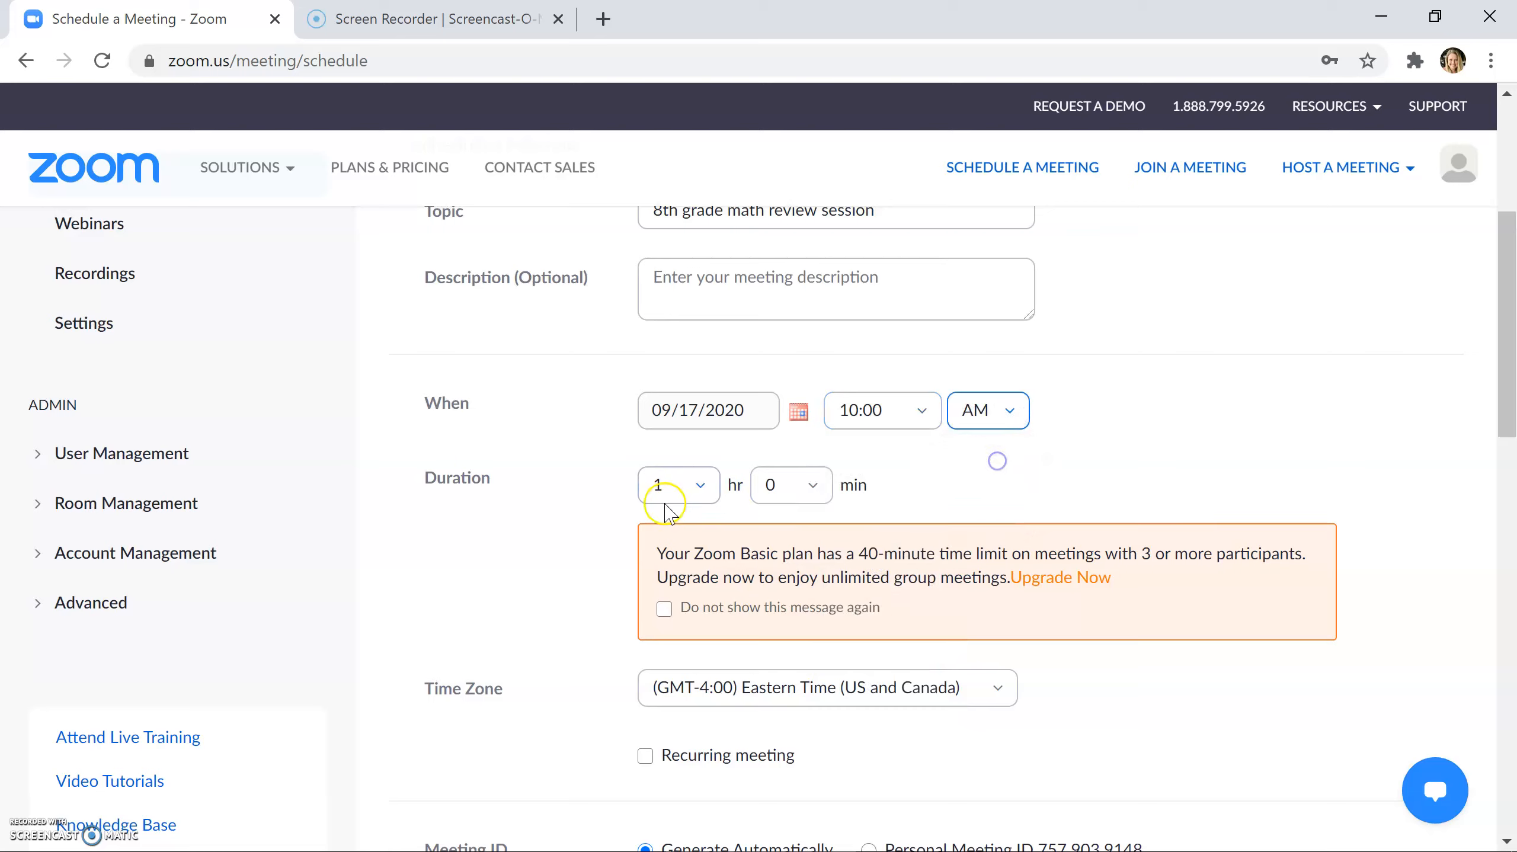
- Set the meeting duration to 0 hr 30 min
click(805, 488)
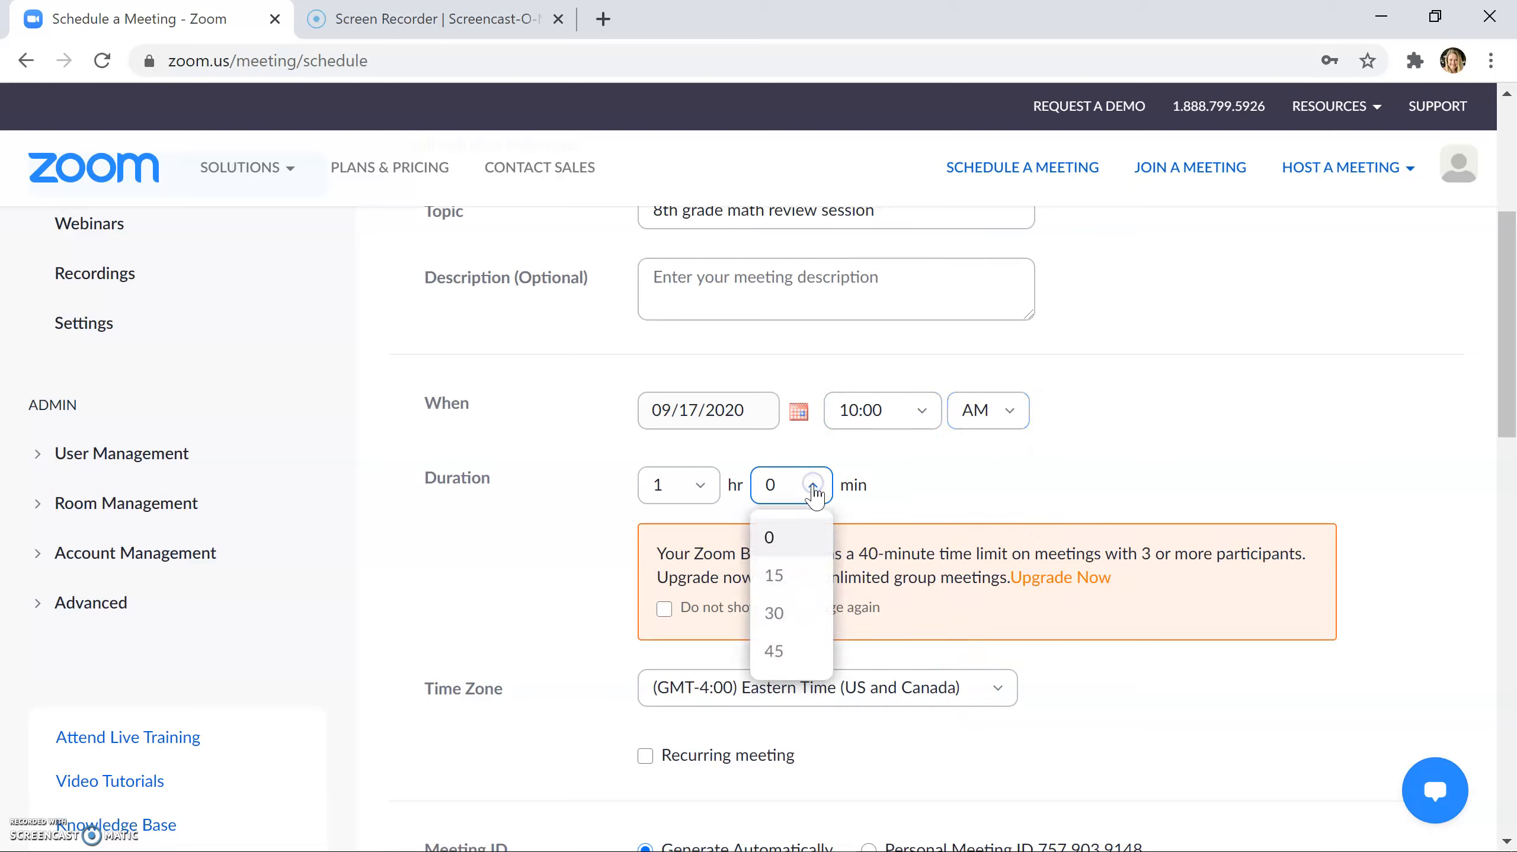
click(802, 615)
click(694, 483)
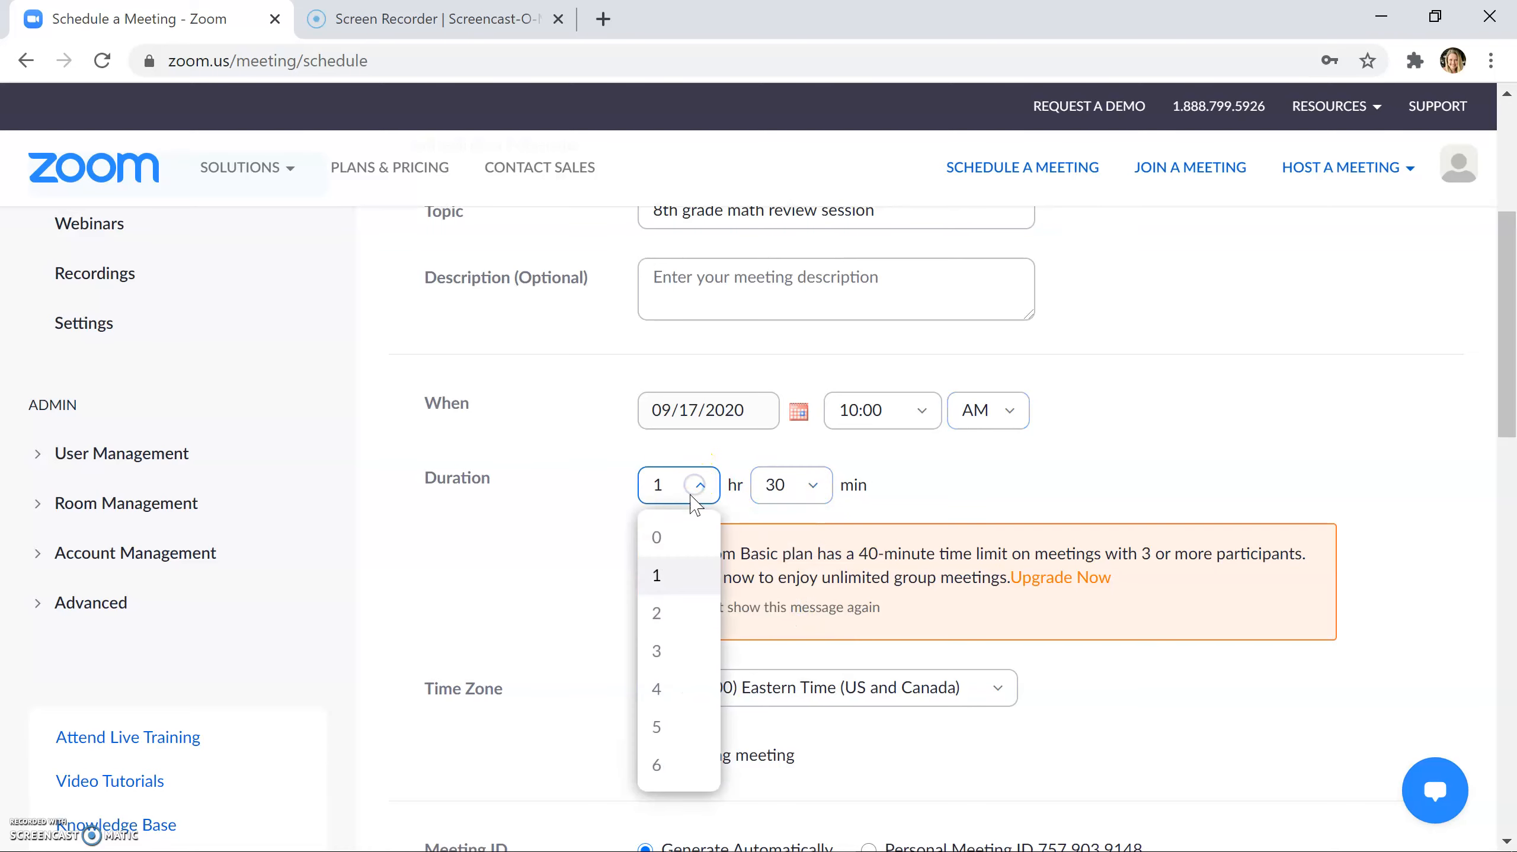
click(679, 536)
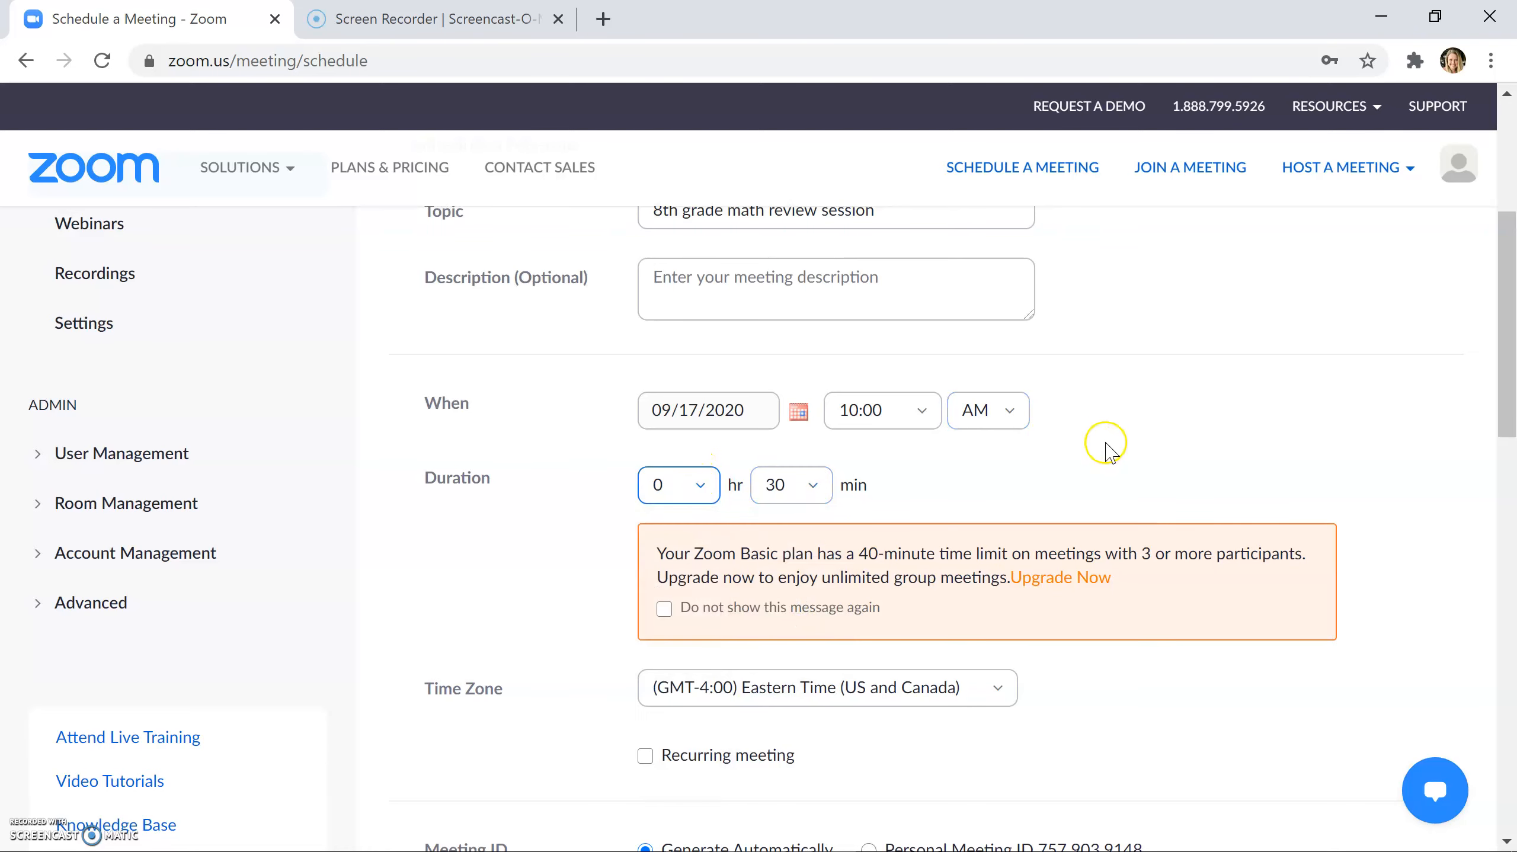
- Disable the passcode and waiting room, and turn video on for both host and participants
scroll(1105, 450, down, 3)
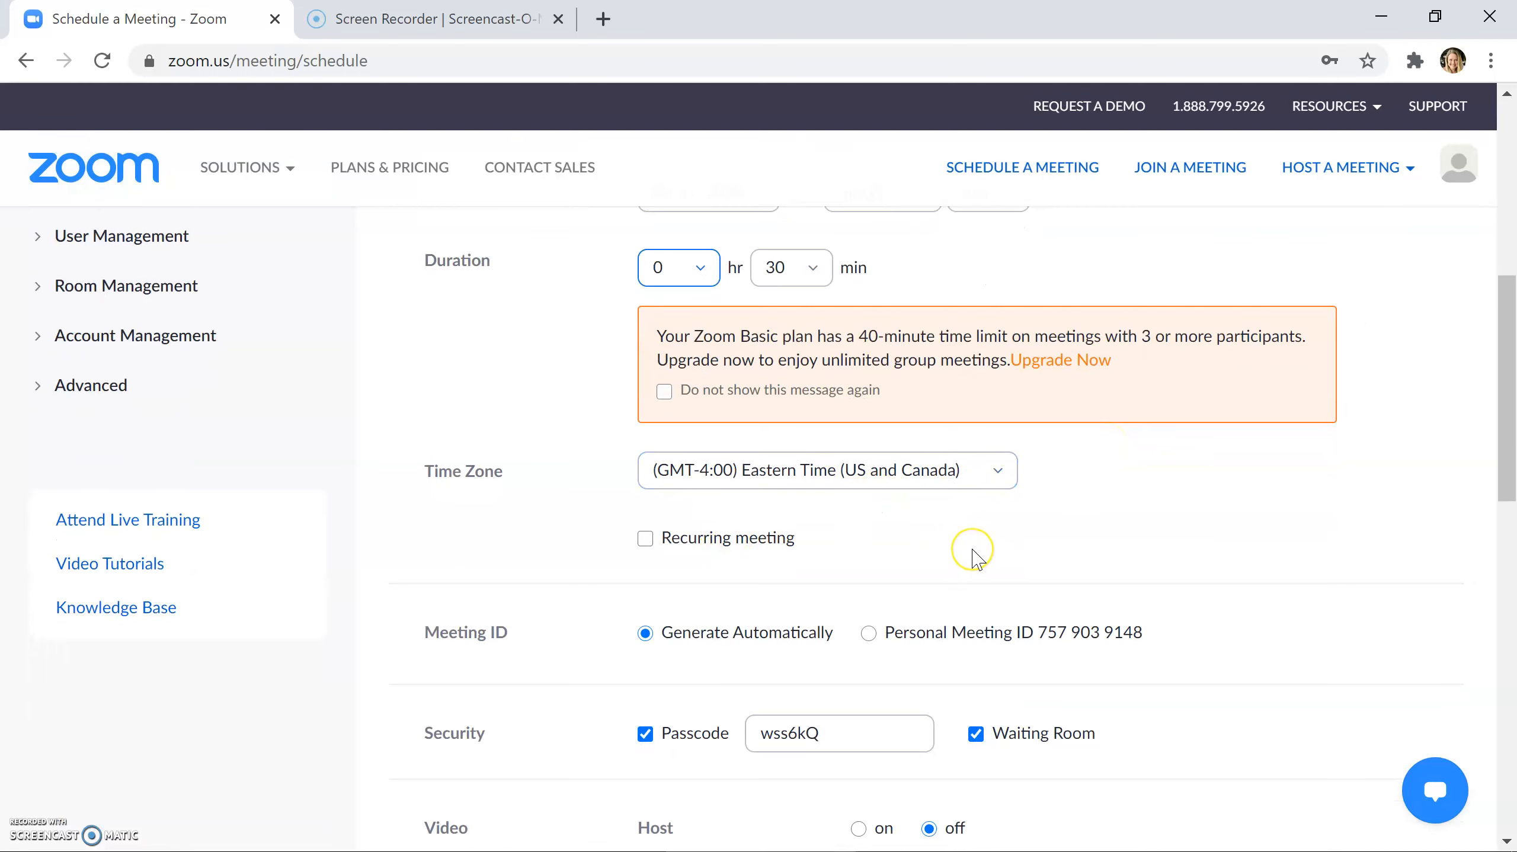
scroll(976, 559, down, 3)
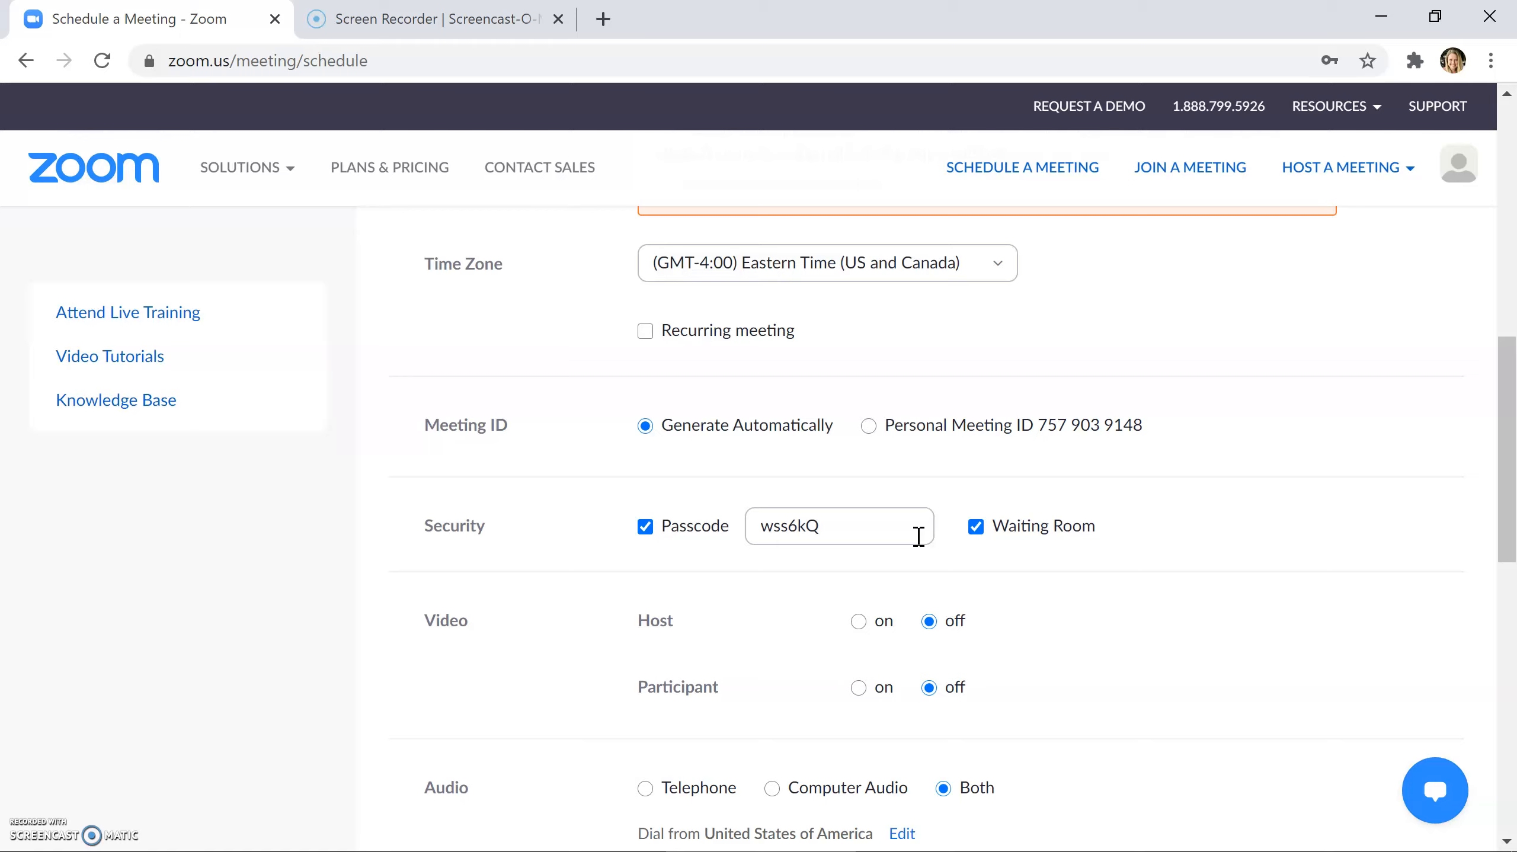
click(652, 527)
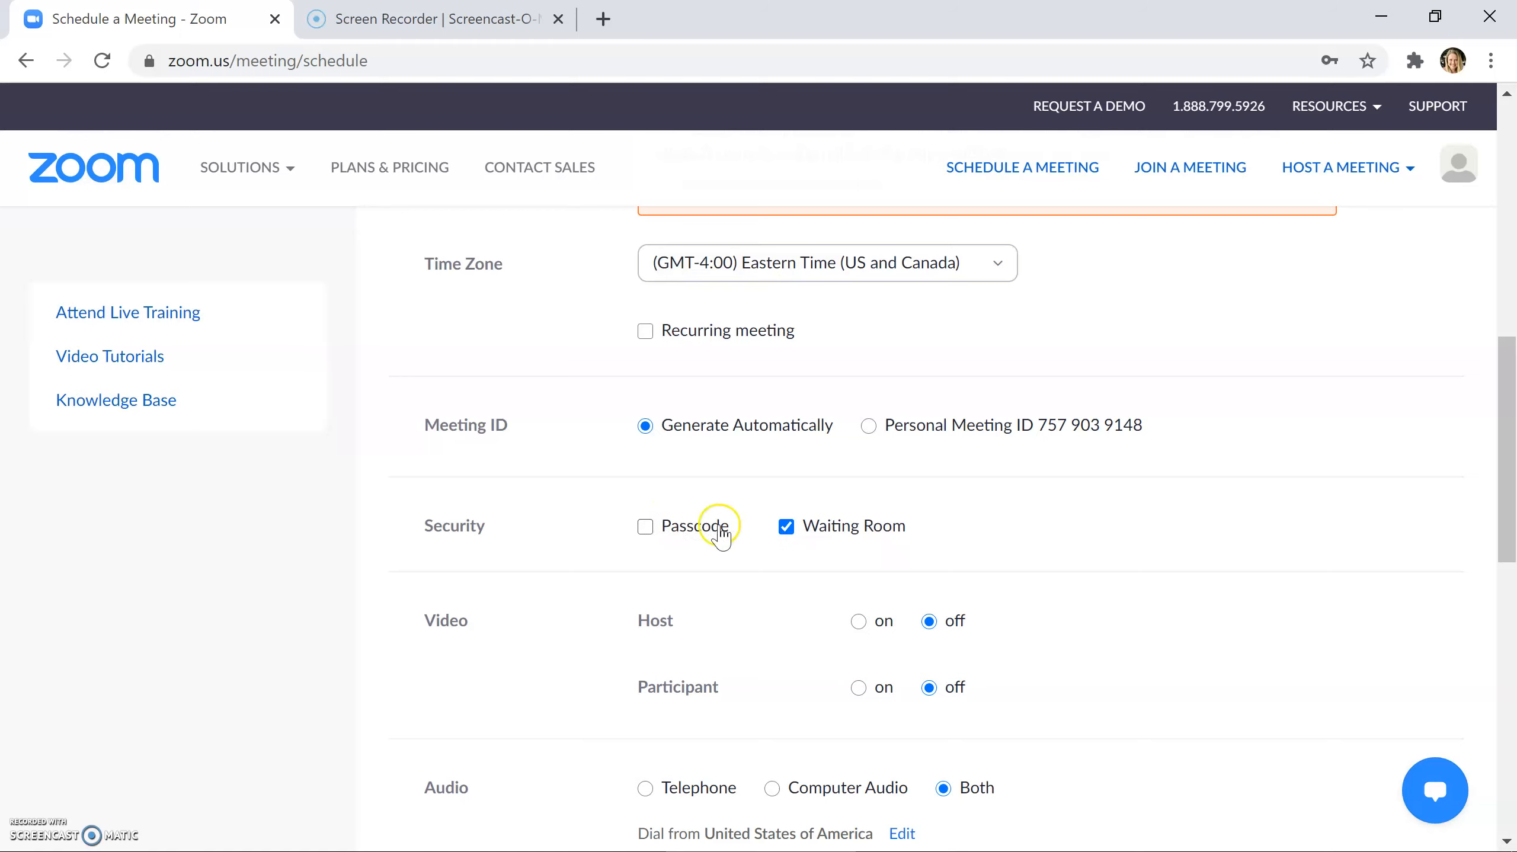
click(786, 526)
click(860, 621)
click(858, 687)
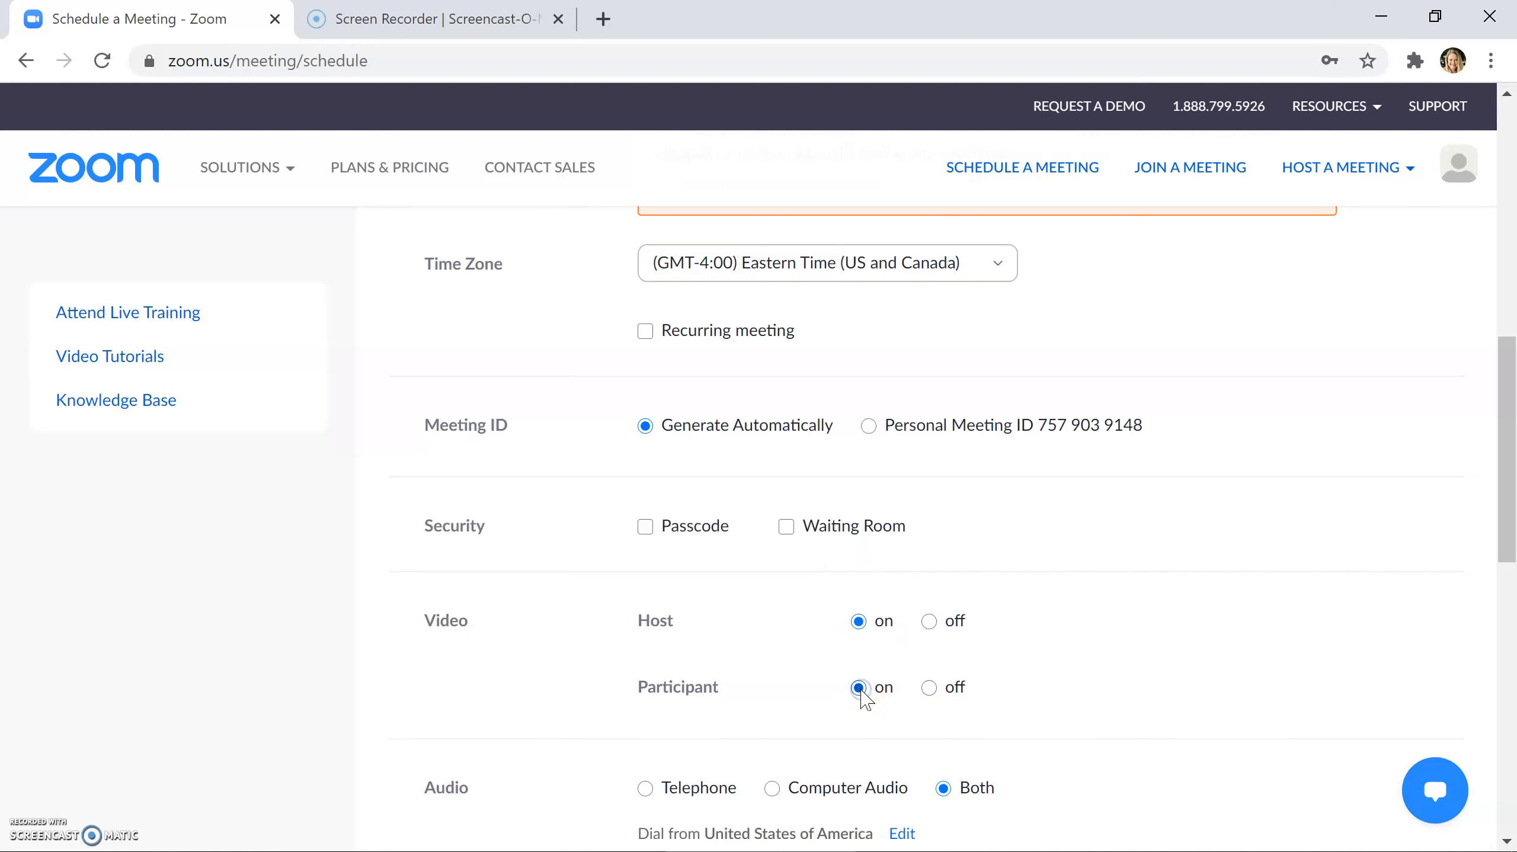
- Enable joining before the host in the meeting options and save the meeting
scroll(864, 695, down, 1)
scroll(895, 597, down, 3)
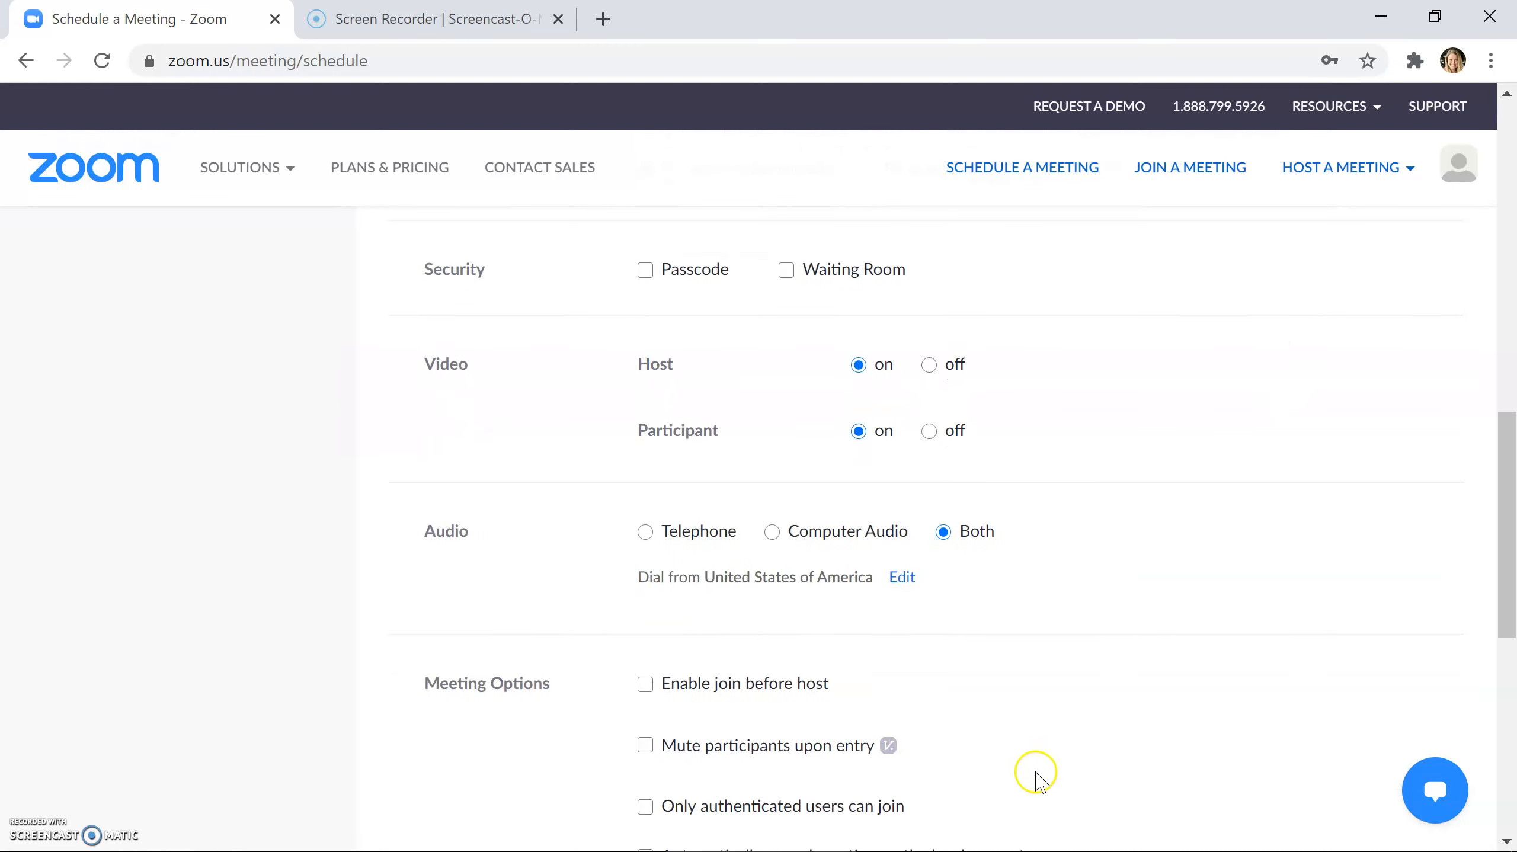
scroll(1009, 581, down, 2)
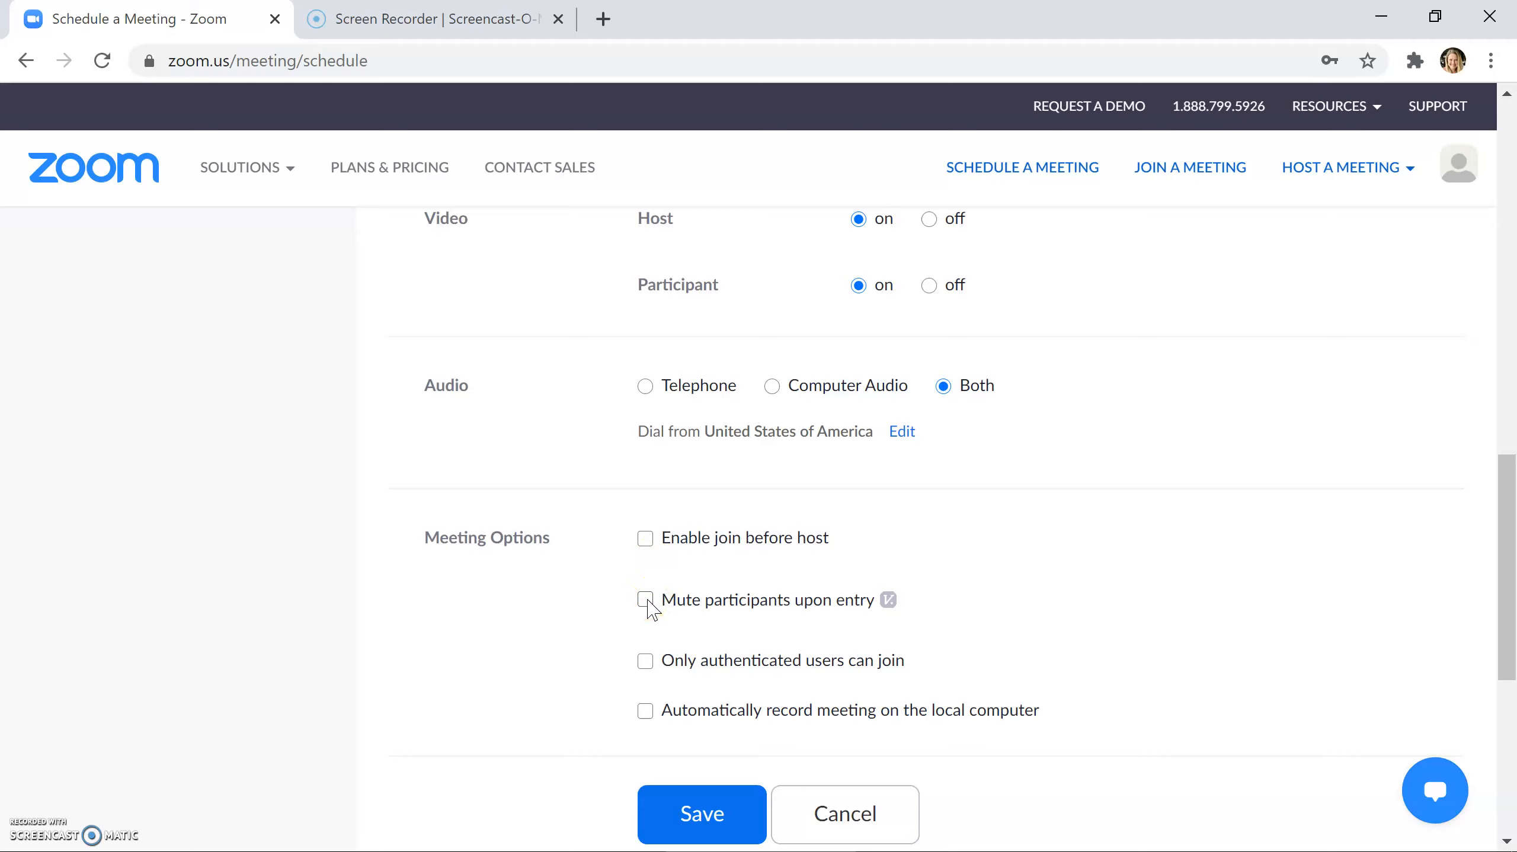
click(646, 538)
click(657, 636)
click(689, 810)
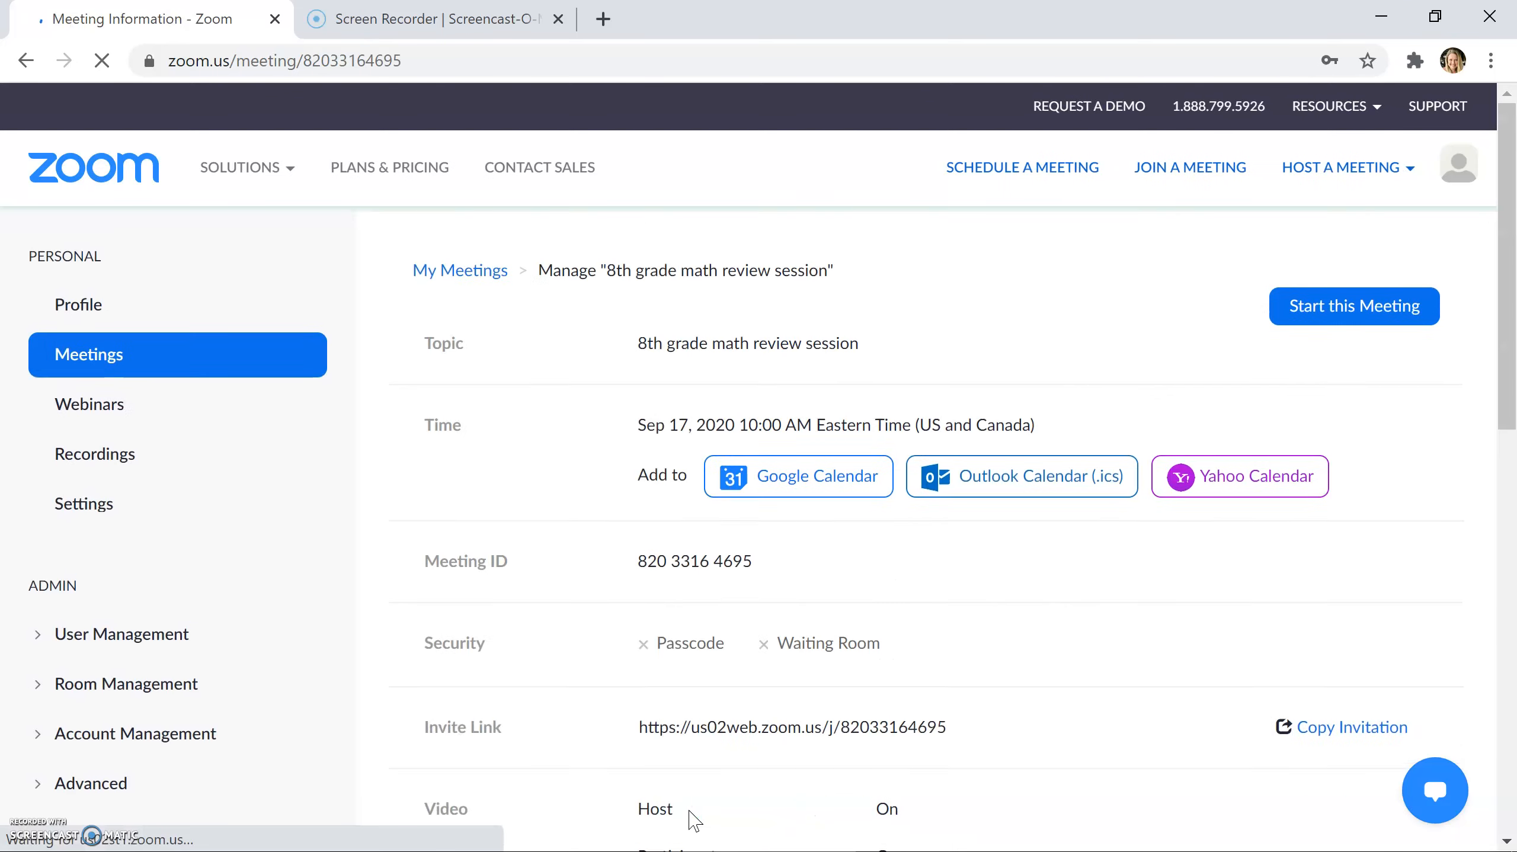
- Open the saved meeting's invitation and copy its full text to the clipboard
drag(1510, 191, 1514, 268)
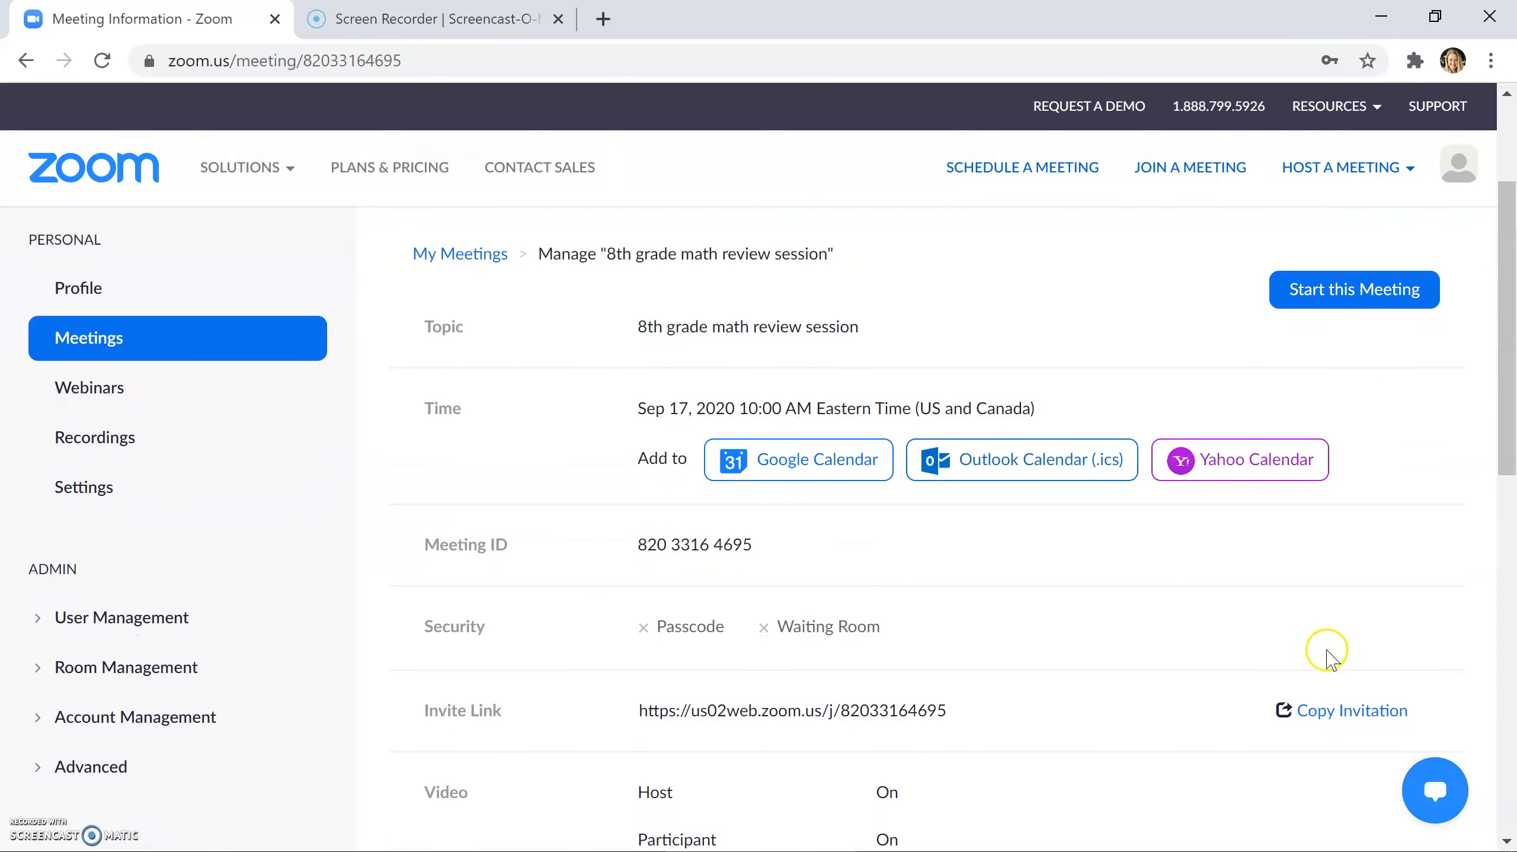
click(1315, 710)
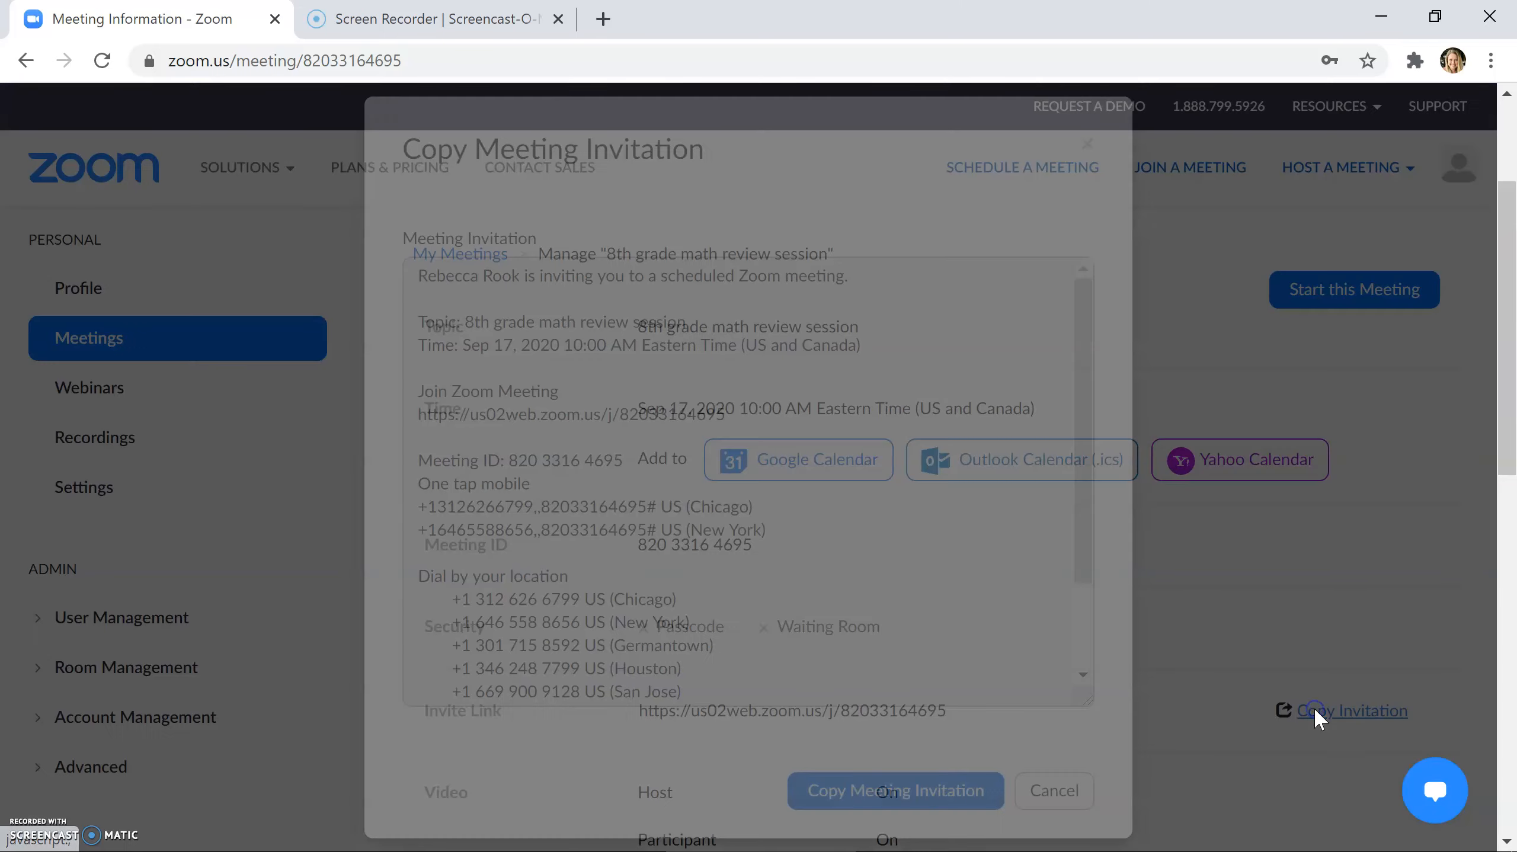
click(1088, 438)
drag(1088, 438, 1063, 400)
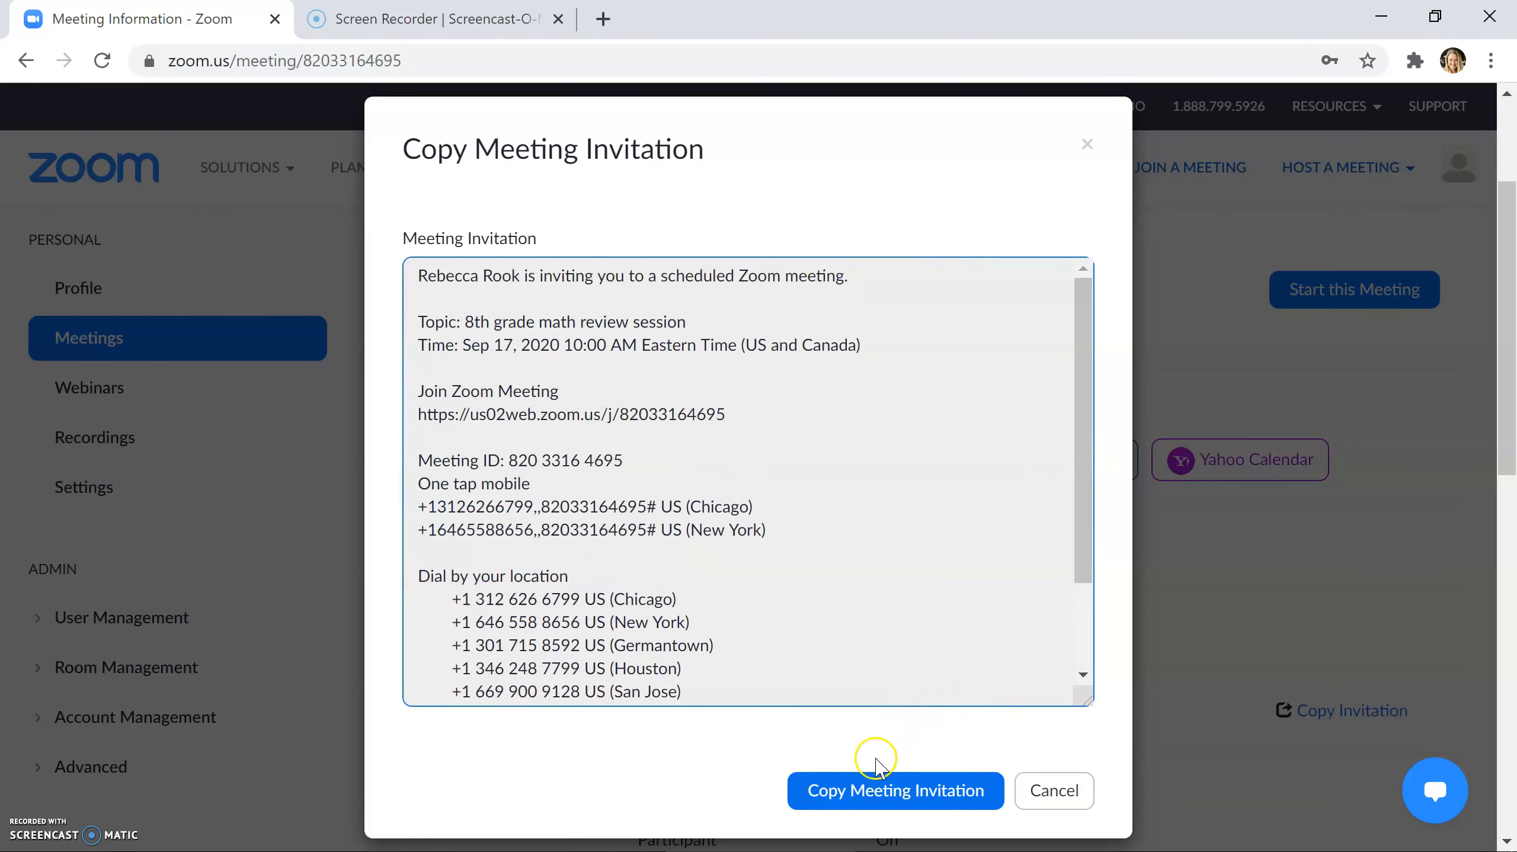
right_click(861, 794)
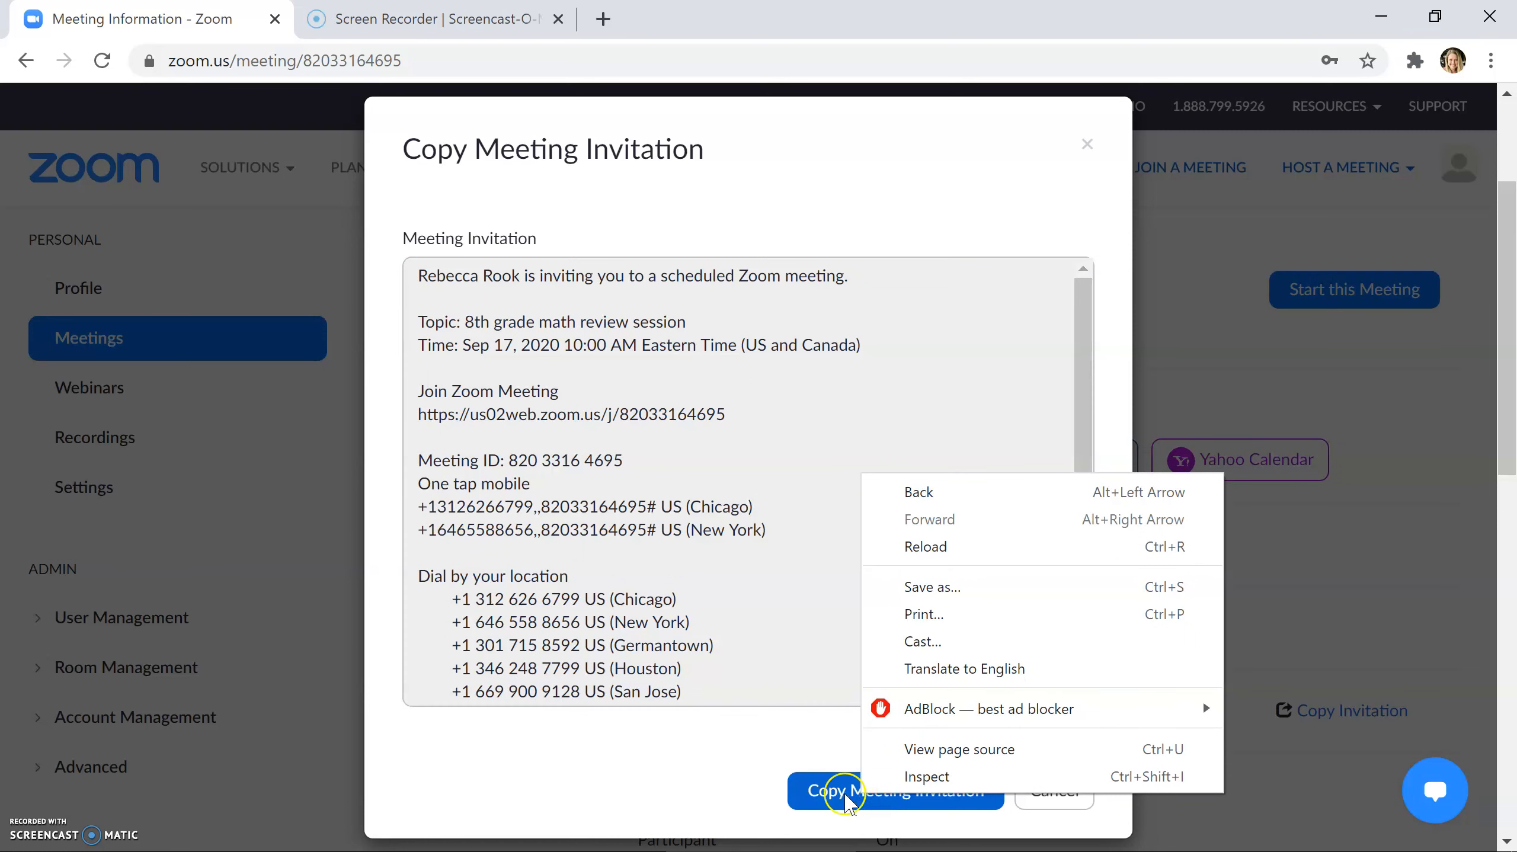
click(823, 791)
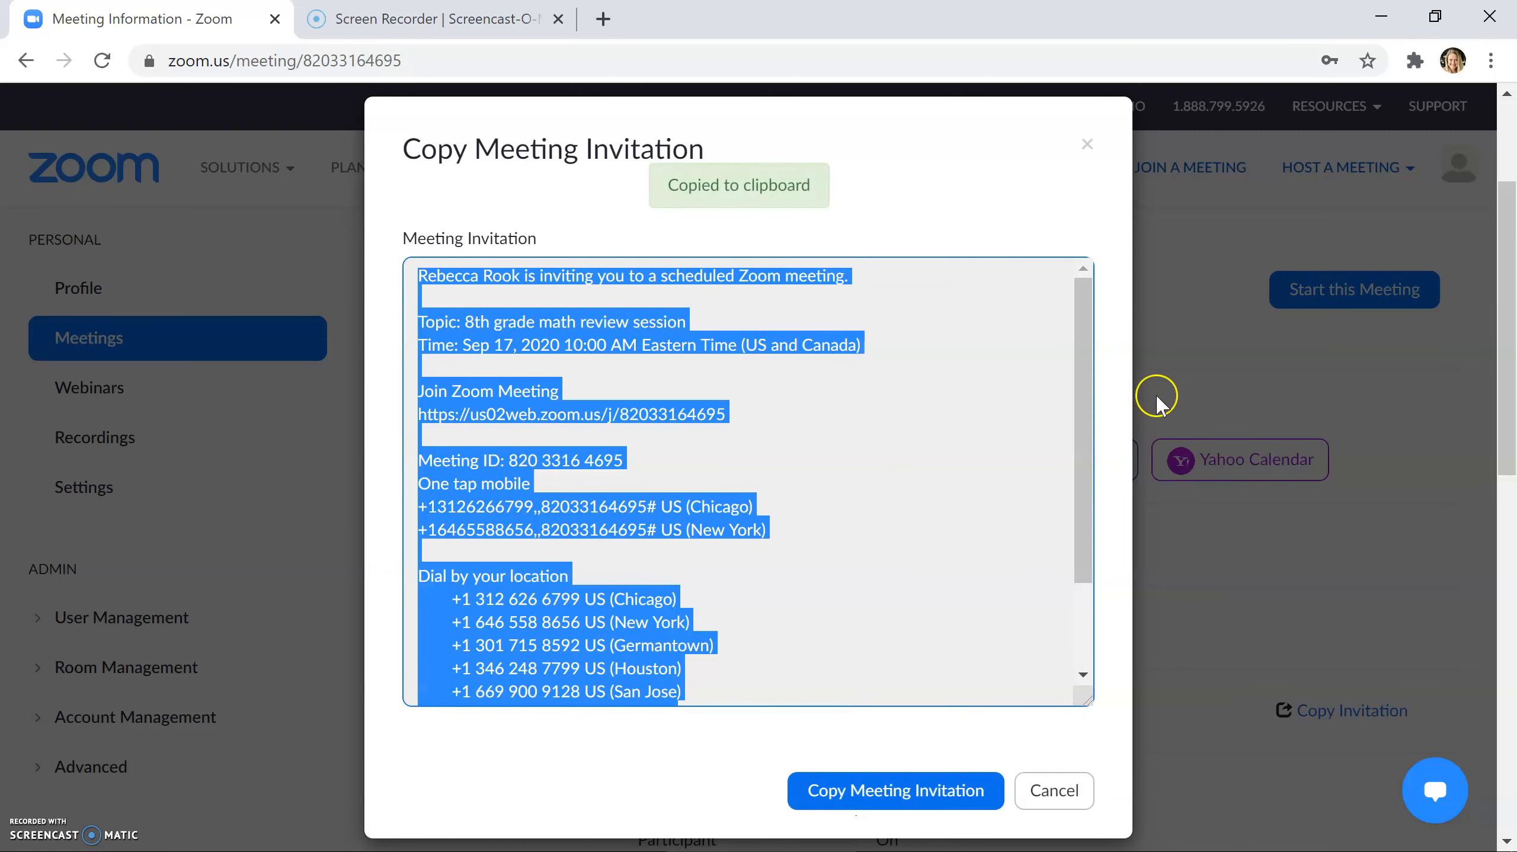
- Clear the full-text selection and select only the join link in the meeting invitation
click(1090, 401)
click(826, 412)
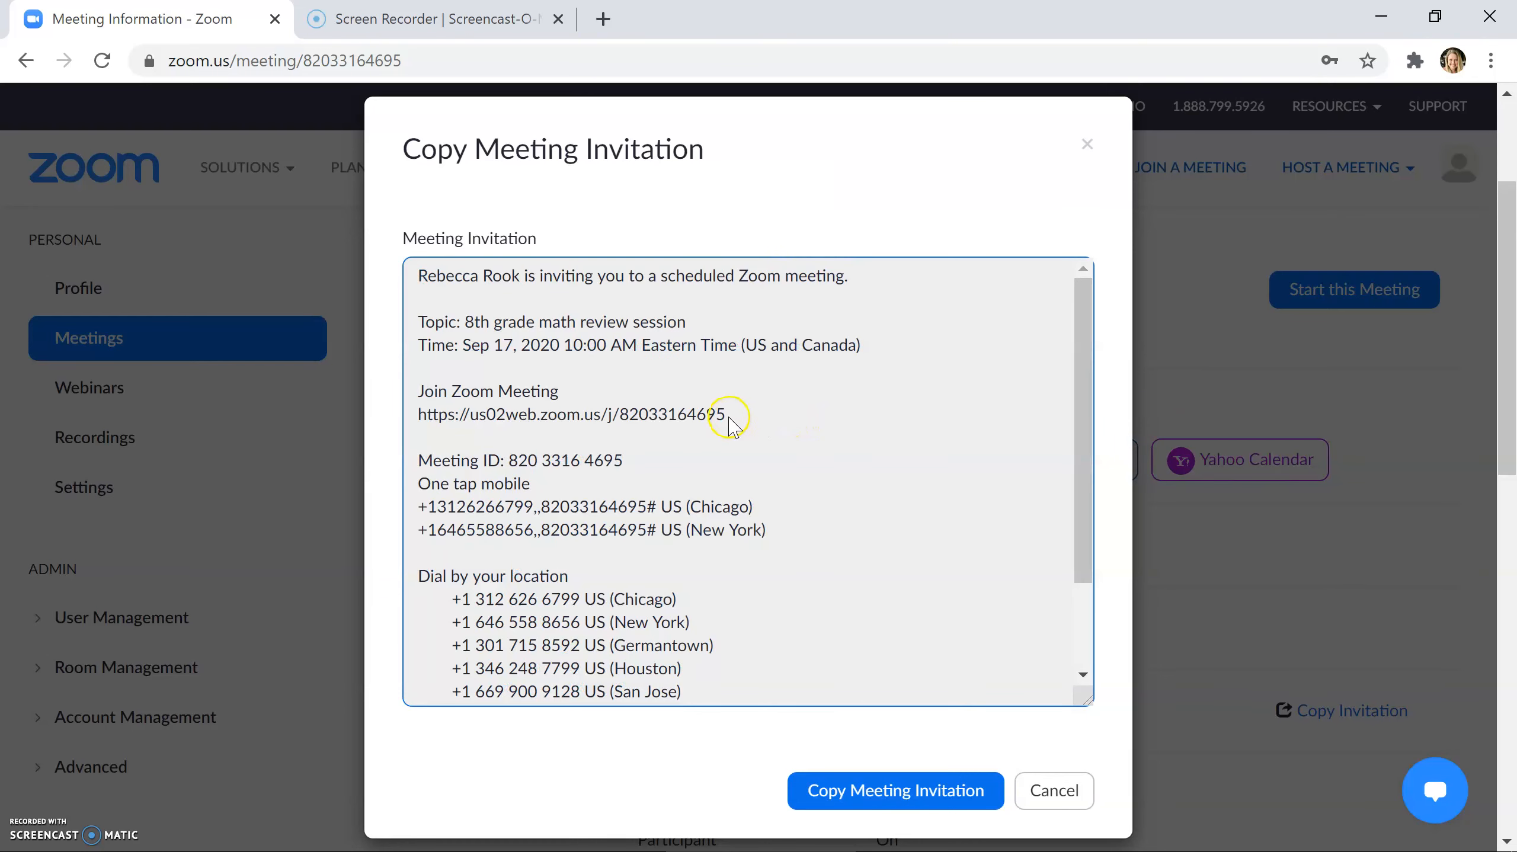
drag(728, 416, 422, 419)
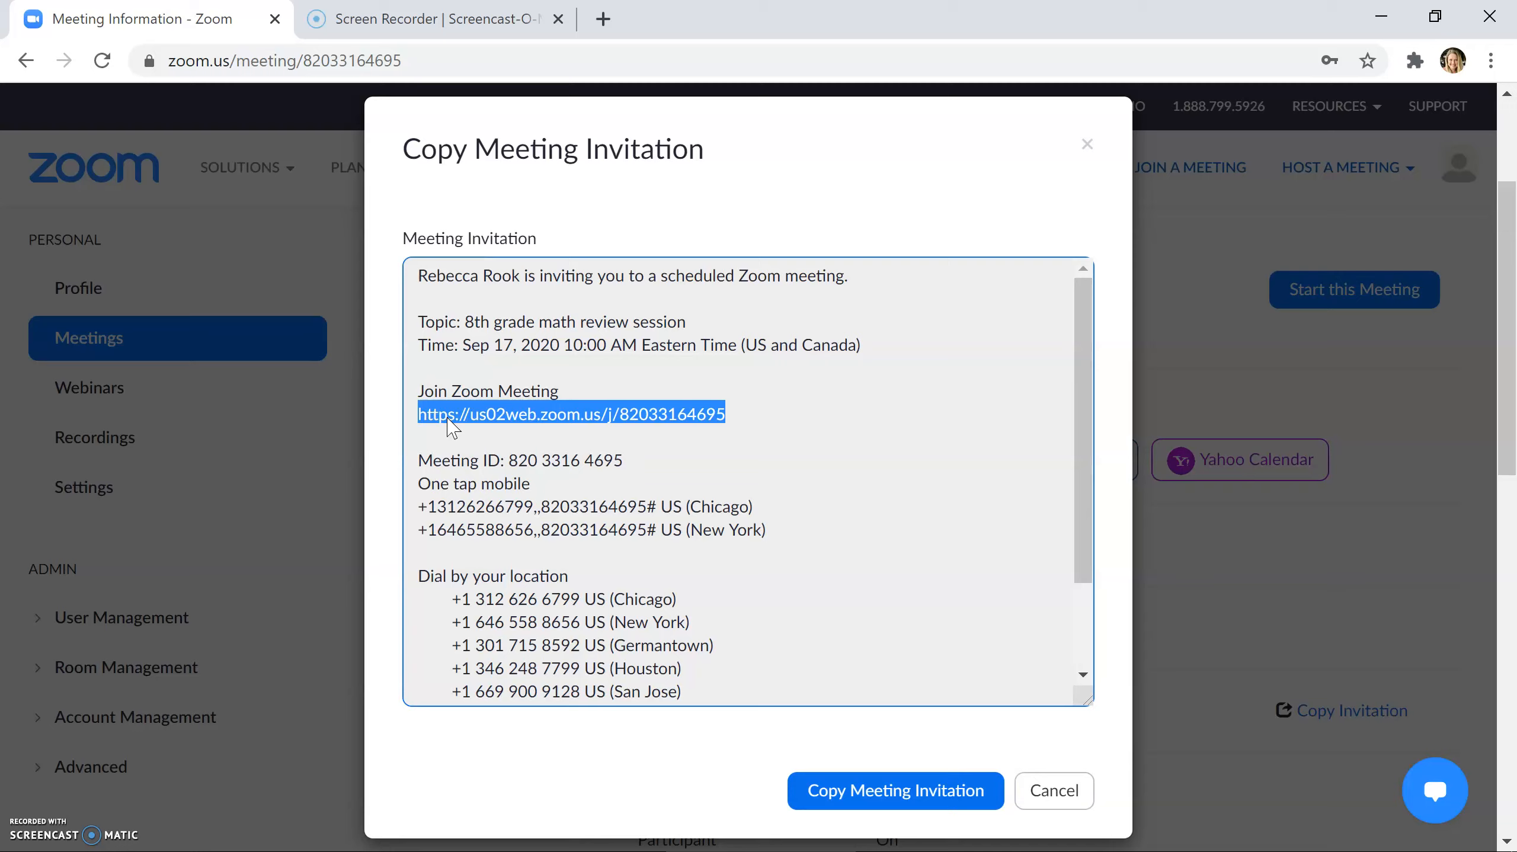
- Open Google Classroom in a new browser tab and enter the 3rd Grade Math class
click(603, 19)
text(cla)
key(Return)
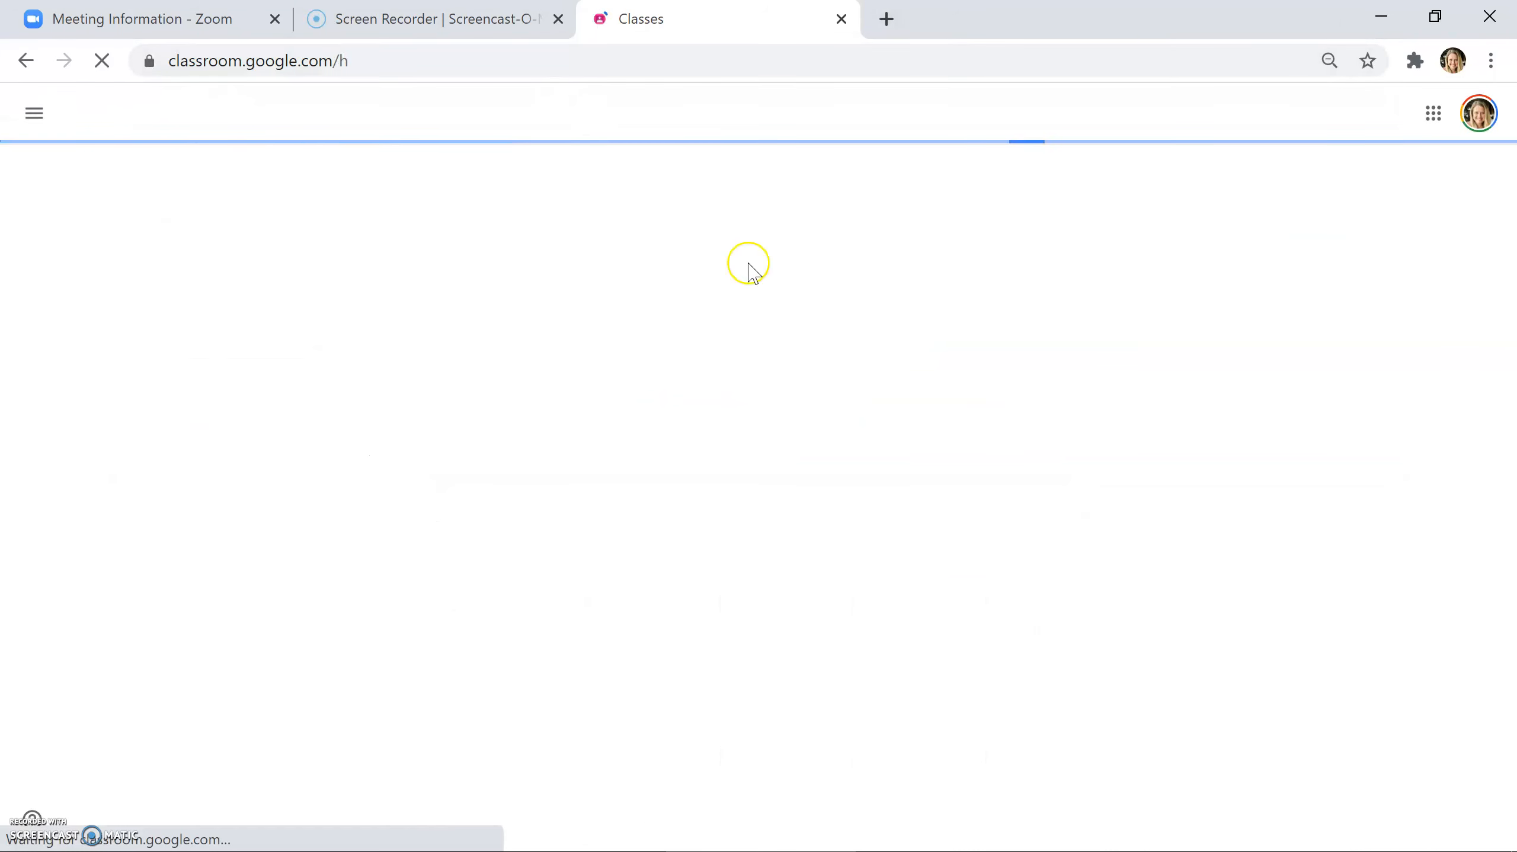
click(755, 268)
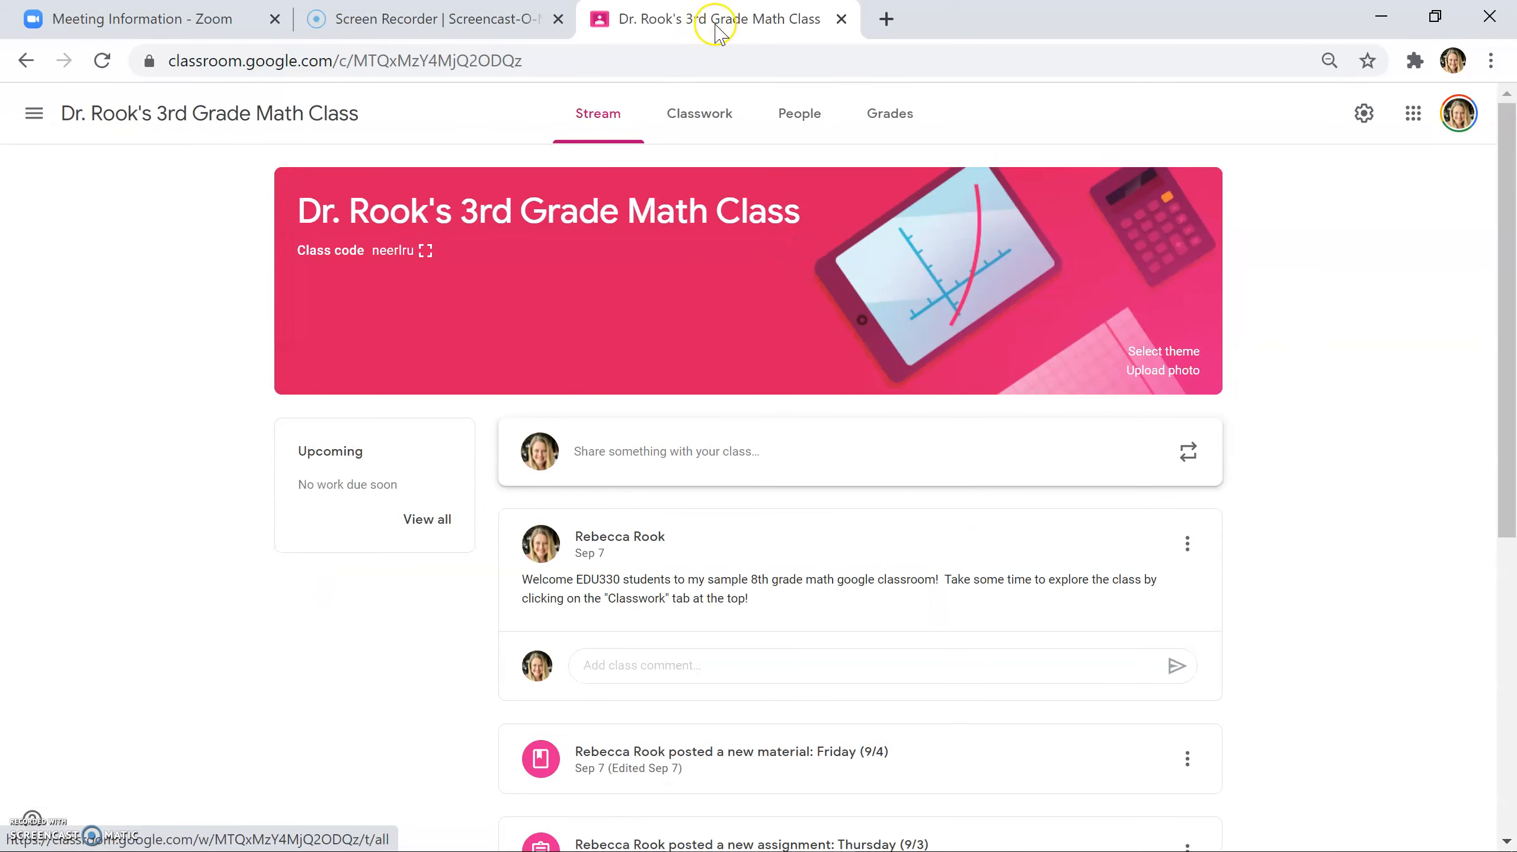
- Start creating a new material in the class's classwork
click(701, 116)
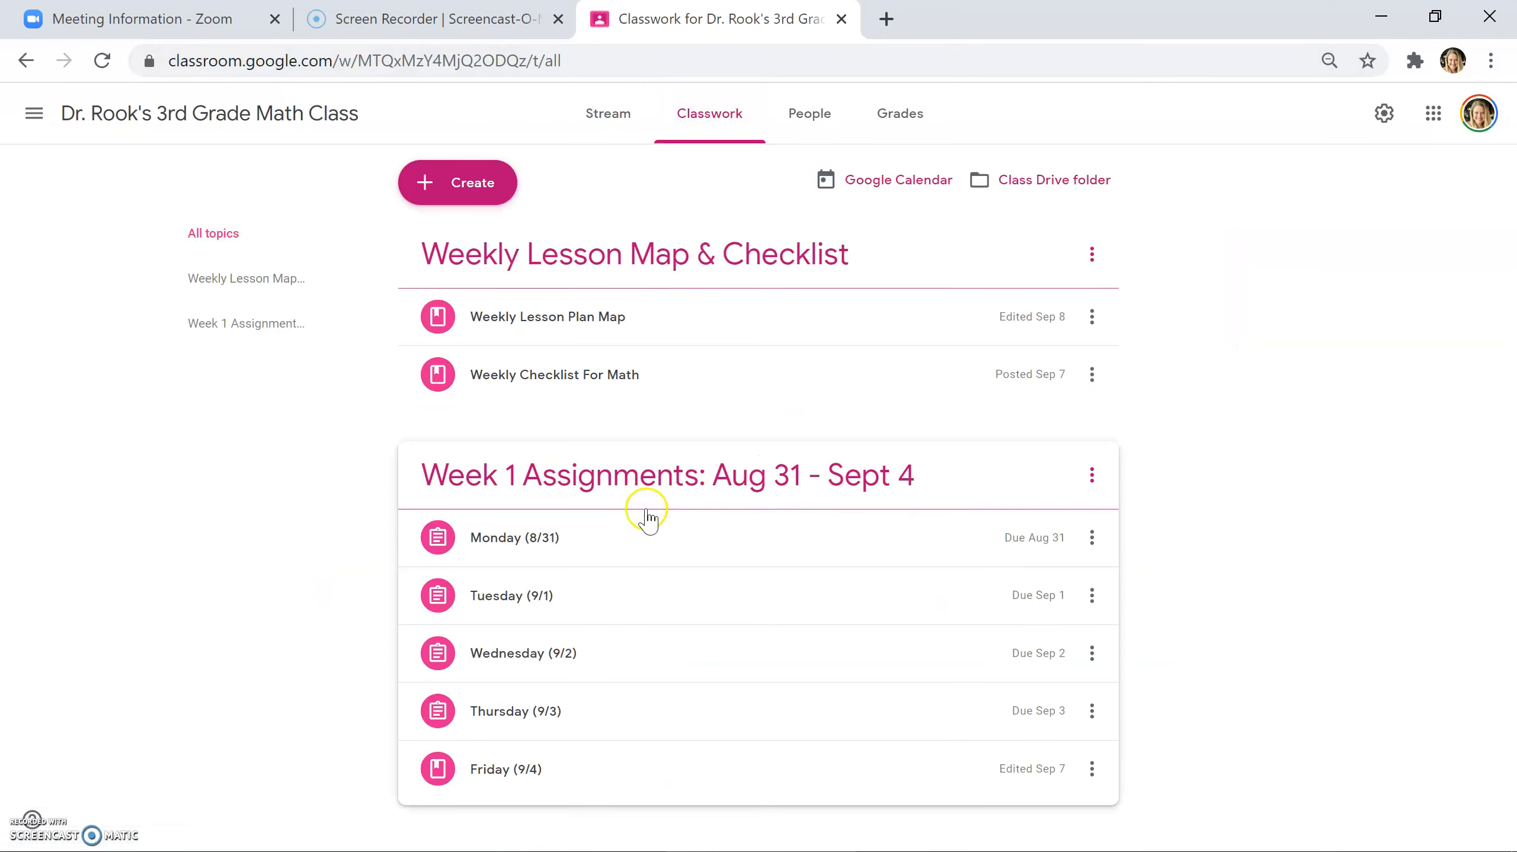
click(444, 190)
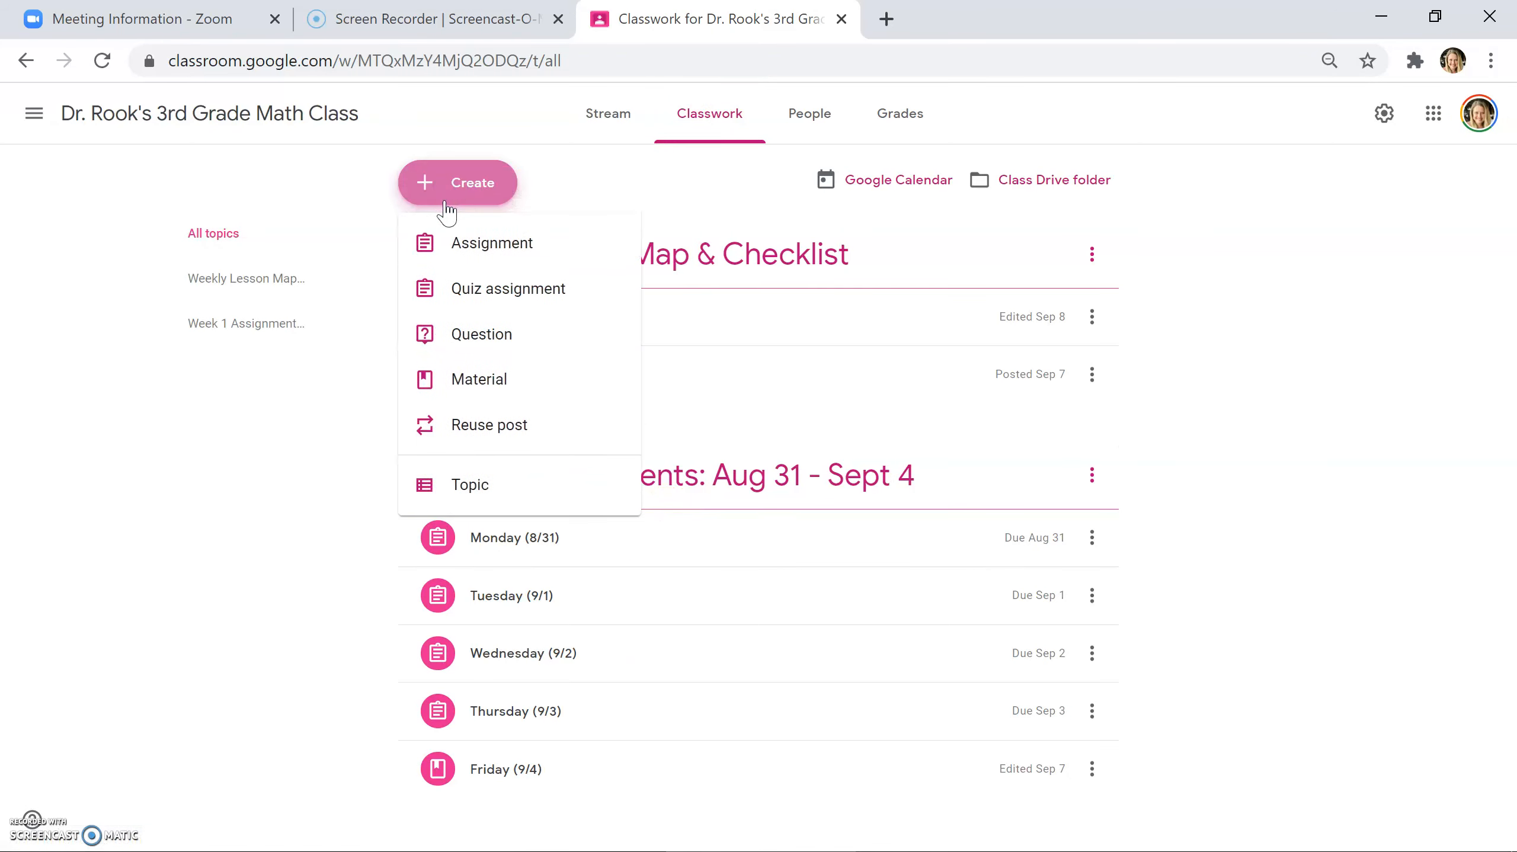
click(449, 390)
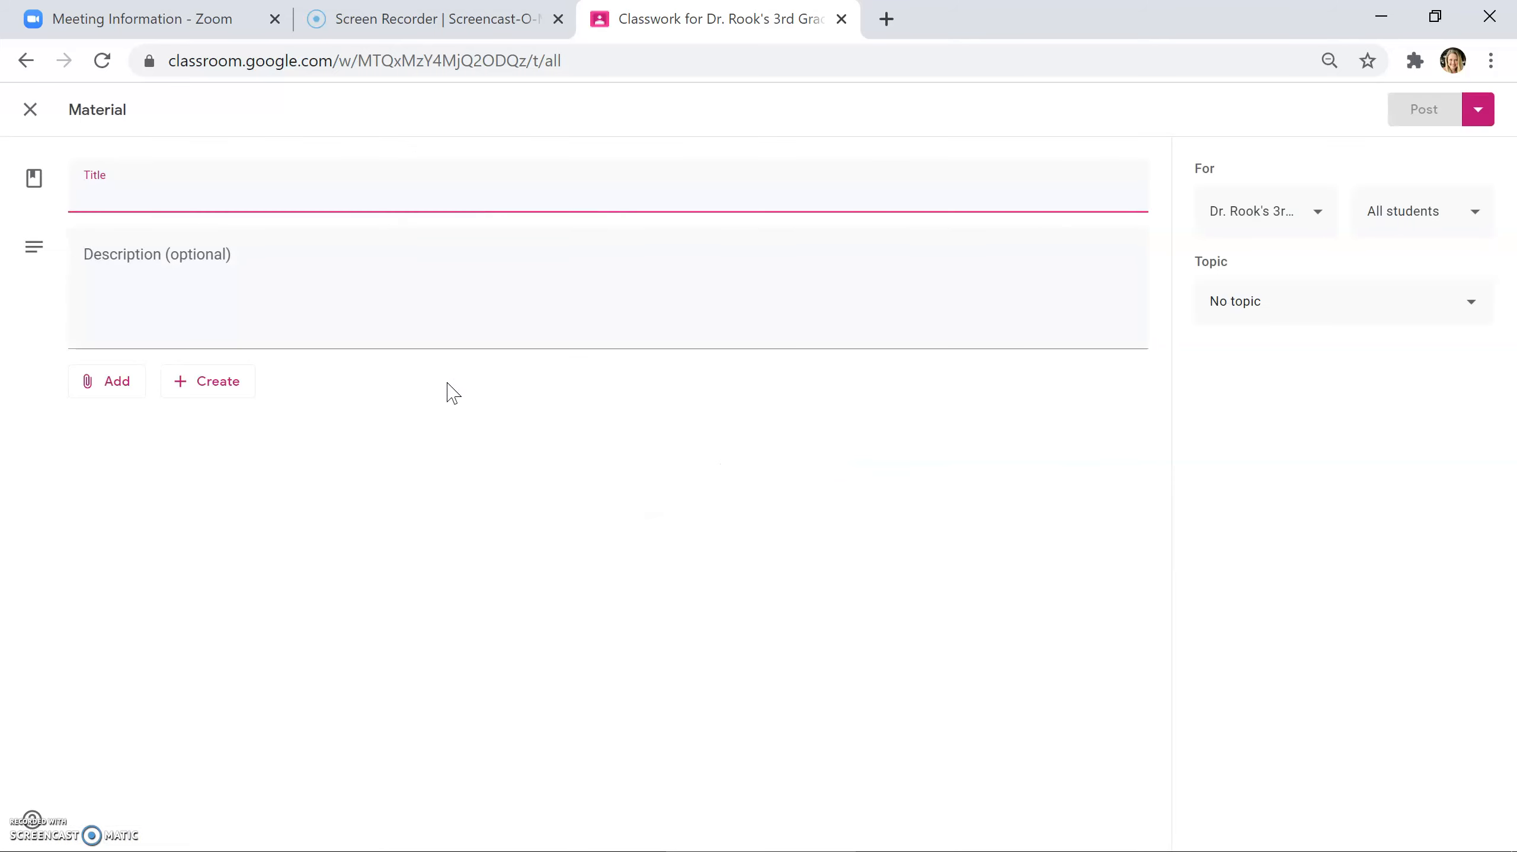
- Title the material "3 Grade Review Session - Optional - Wednesday" and attach the copied Zoom join link to it
text(3)
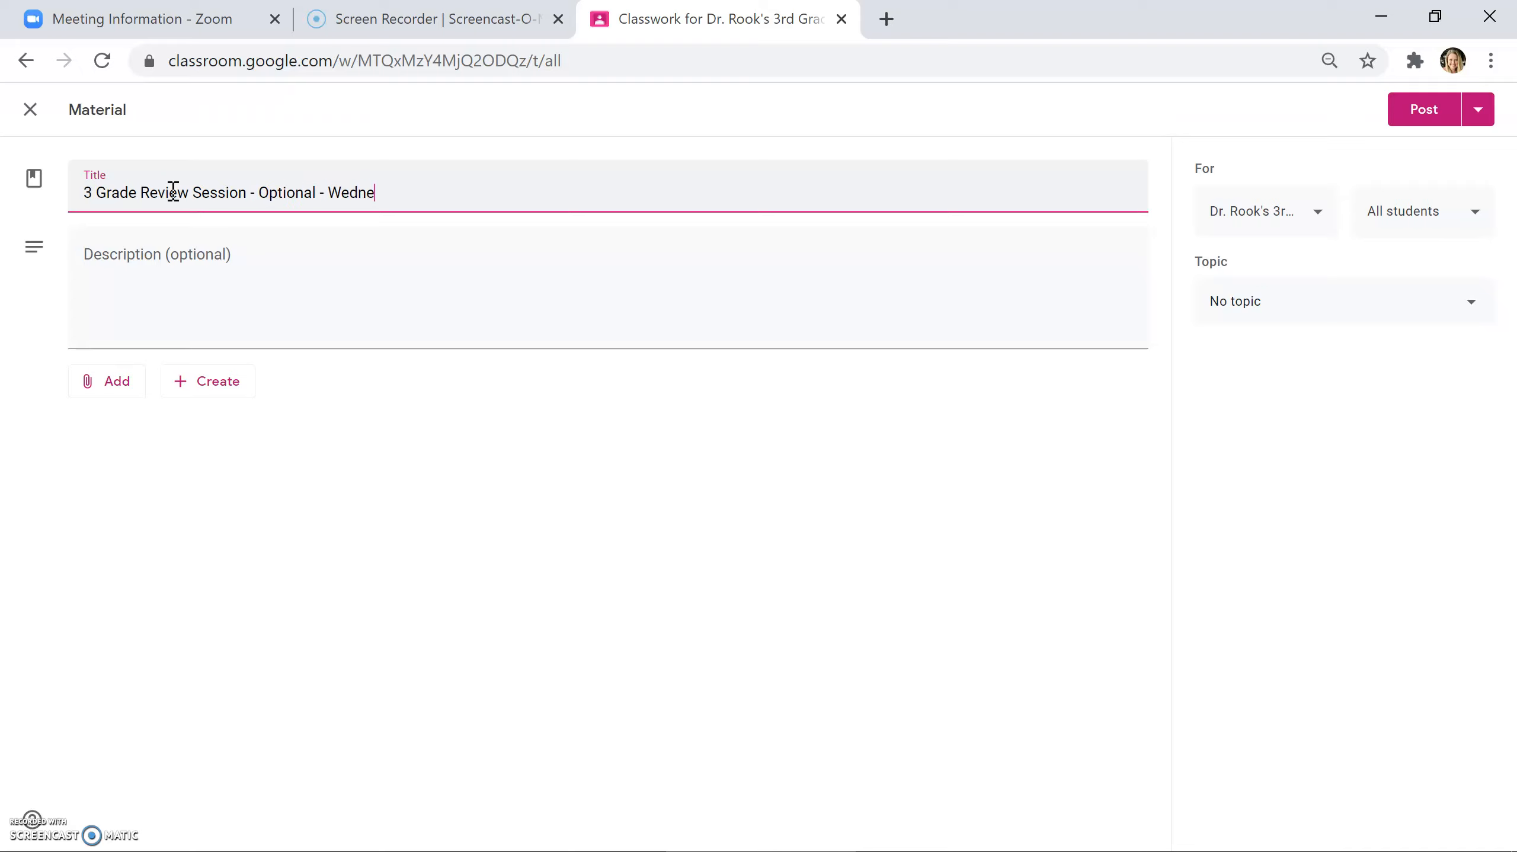
click(98, 398)
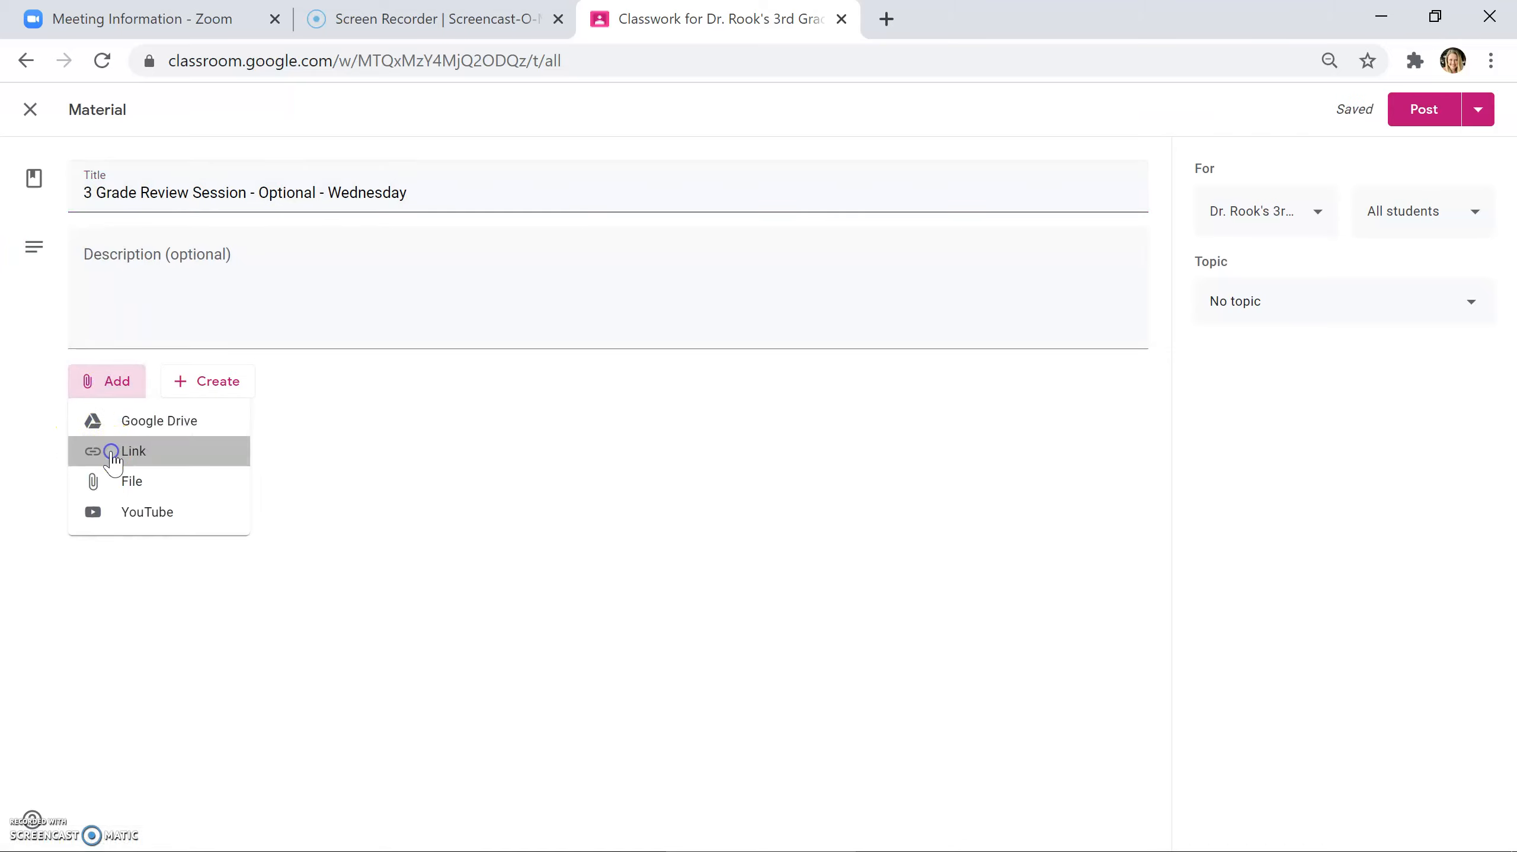
click(111, 454)
key(ctrl+v)
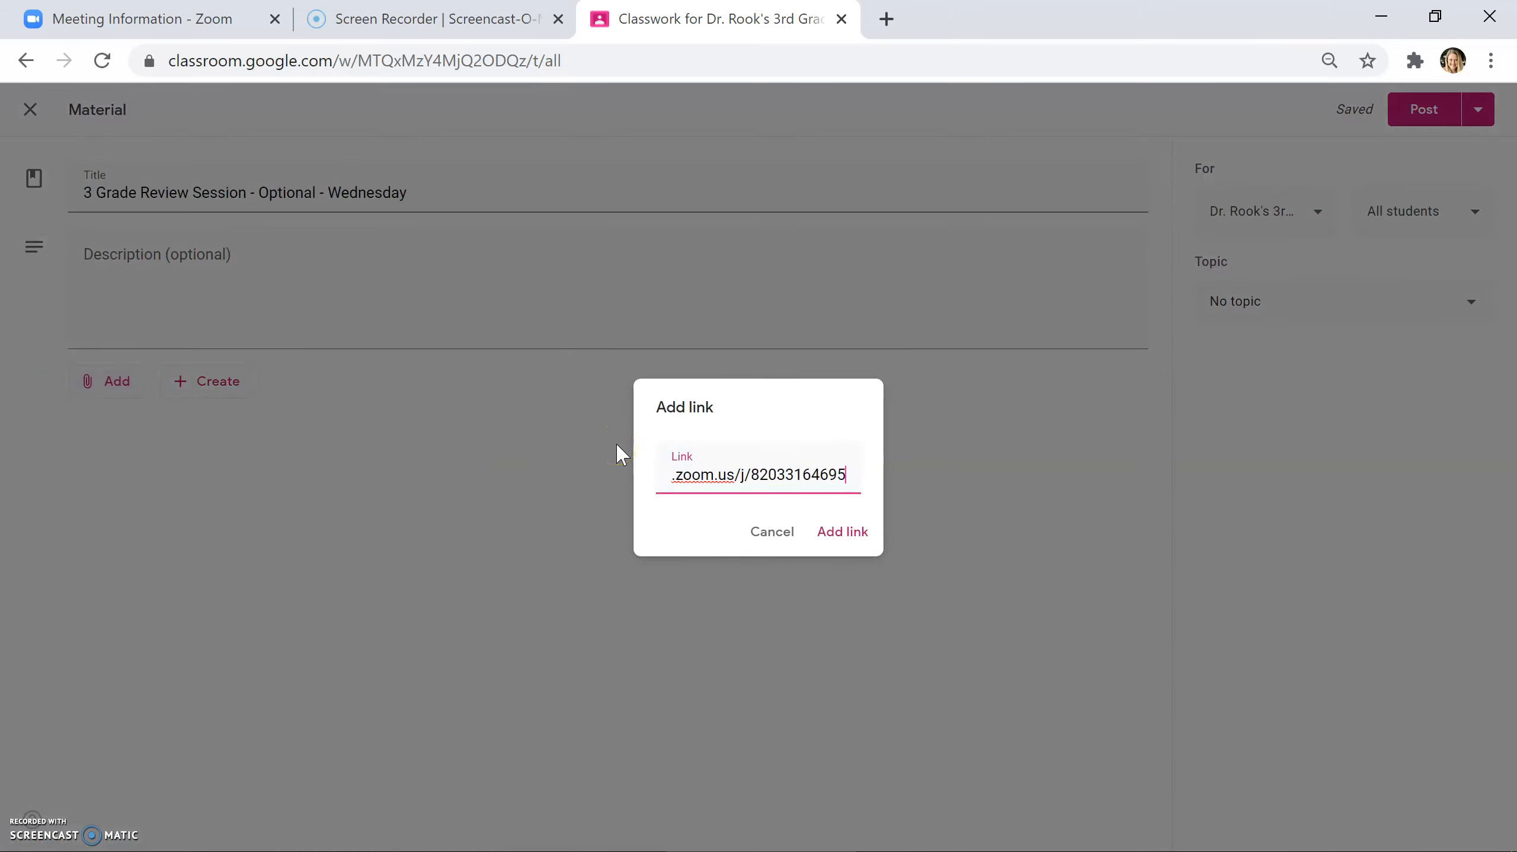
click(851, 533)
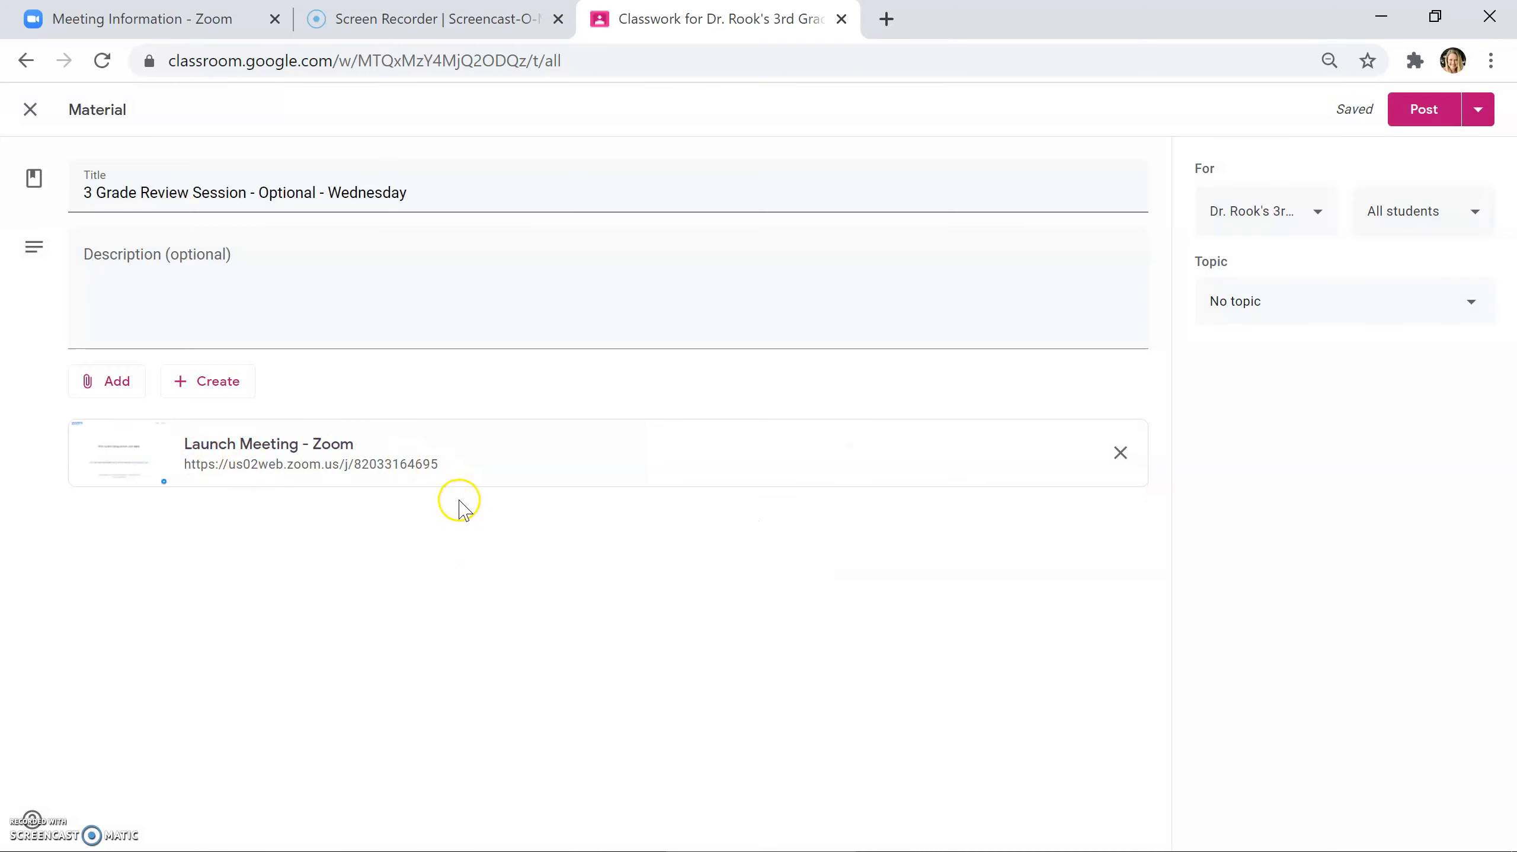
- Return to the Zoom meeting page, start the 8th grade math review session in Zoom Meetings and join with computer audio
click(169, 27)
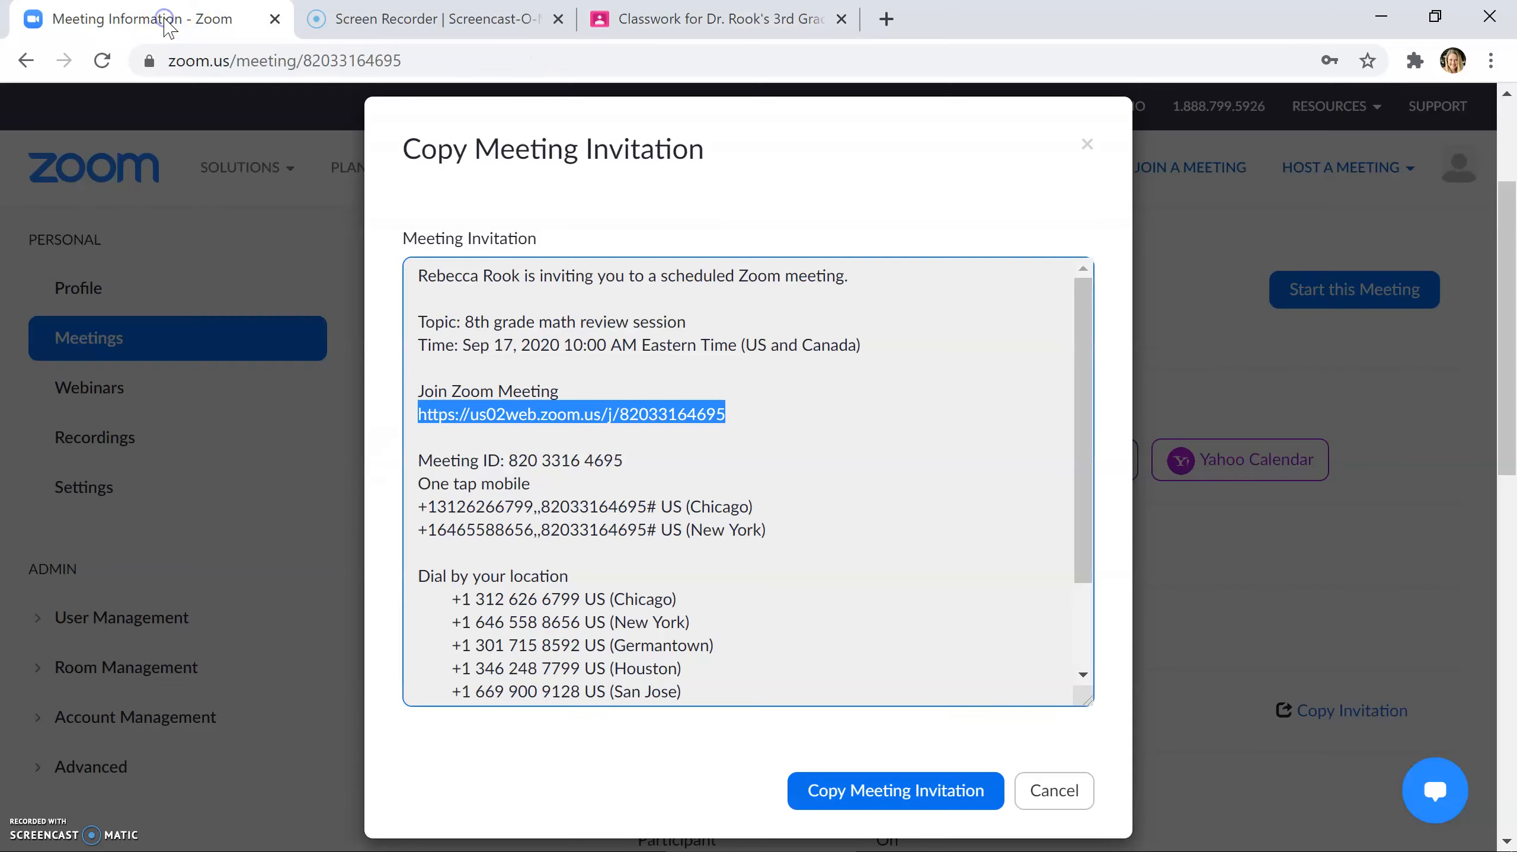
click(1087, 145)
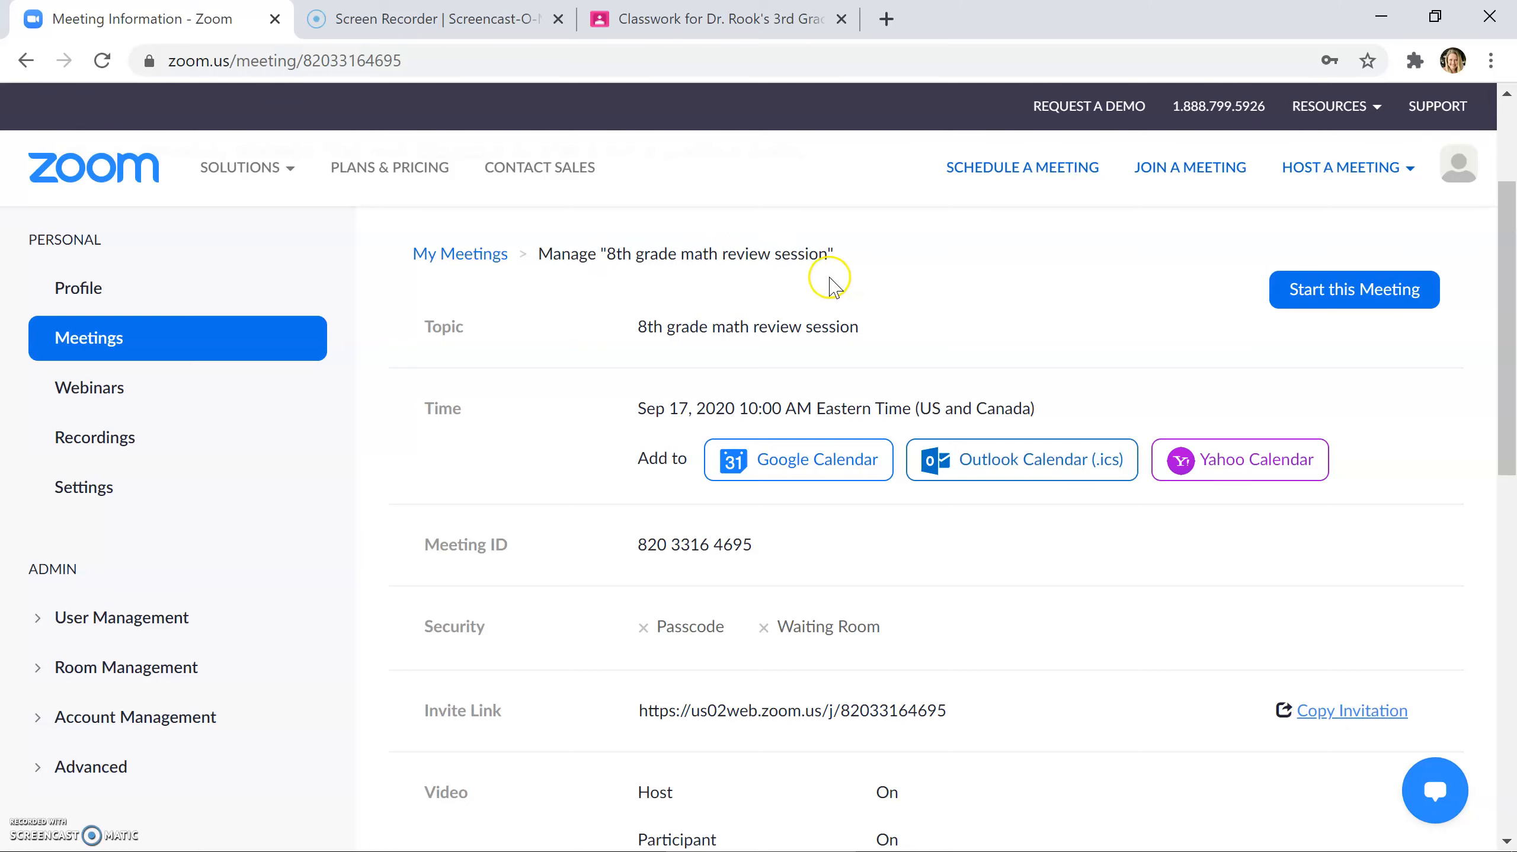
click(1331, 302)
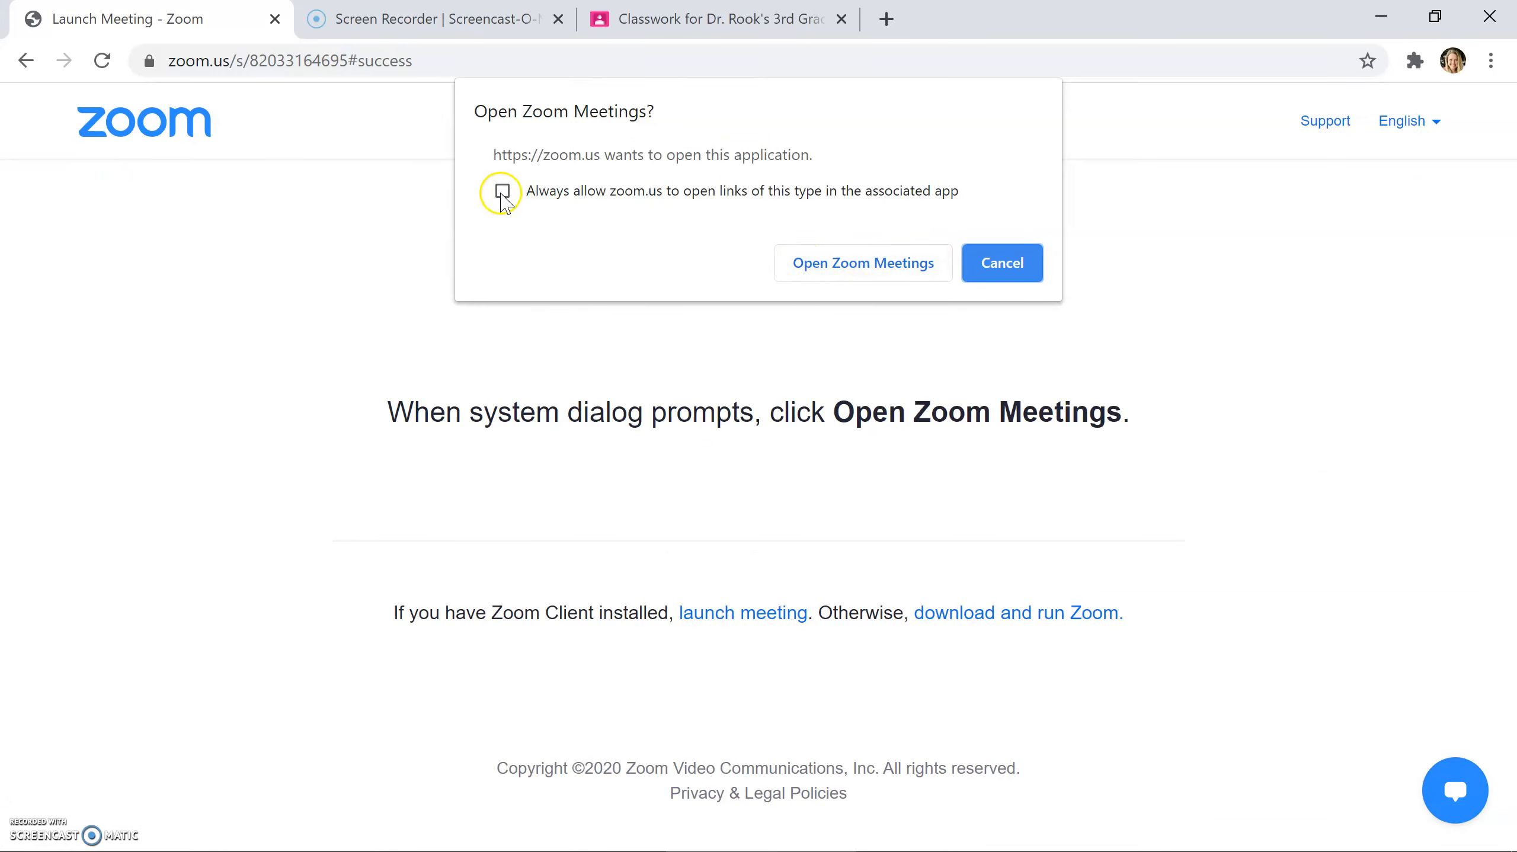
click(898, 262)
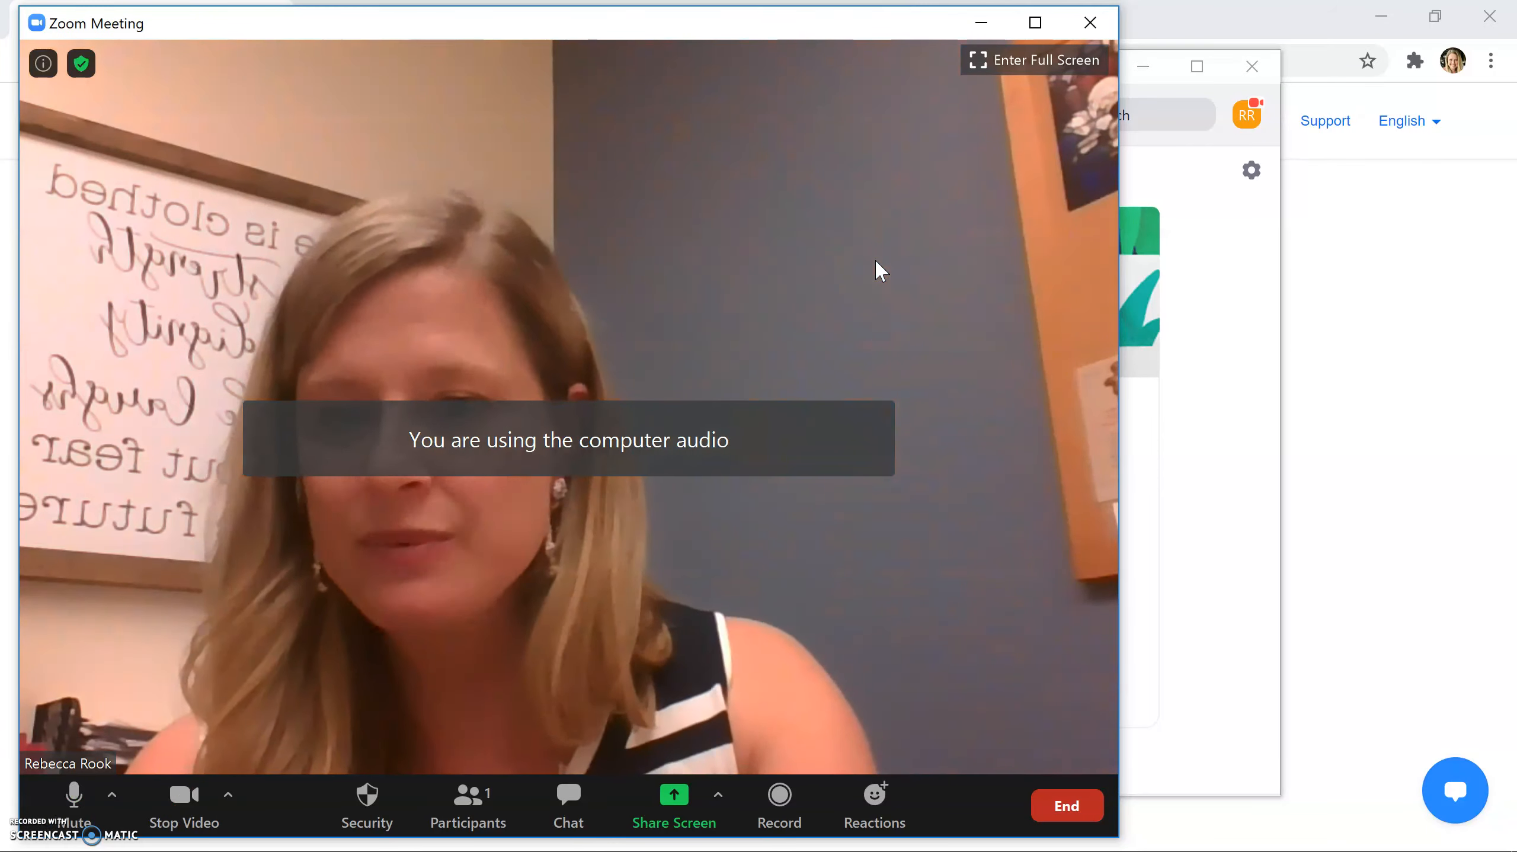
click(880, 272)
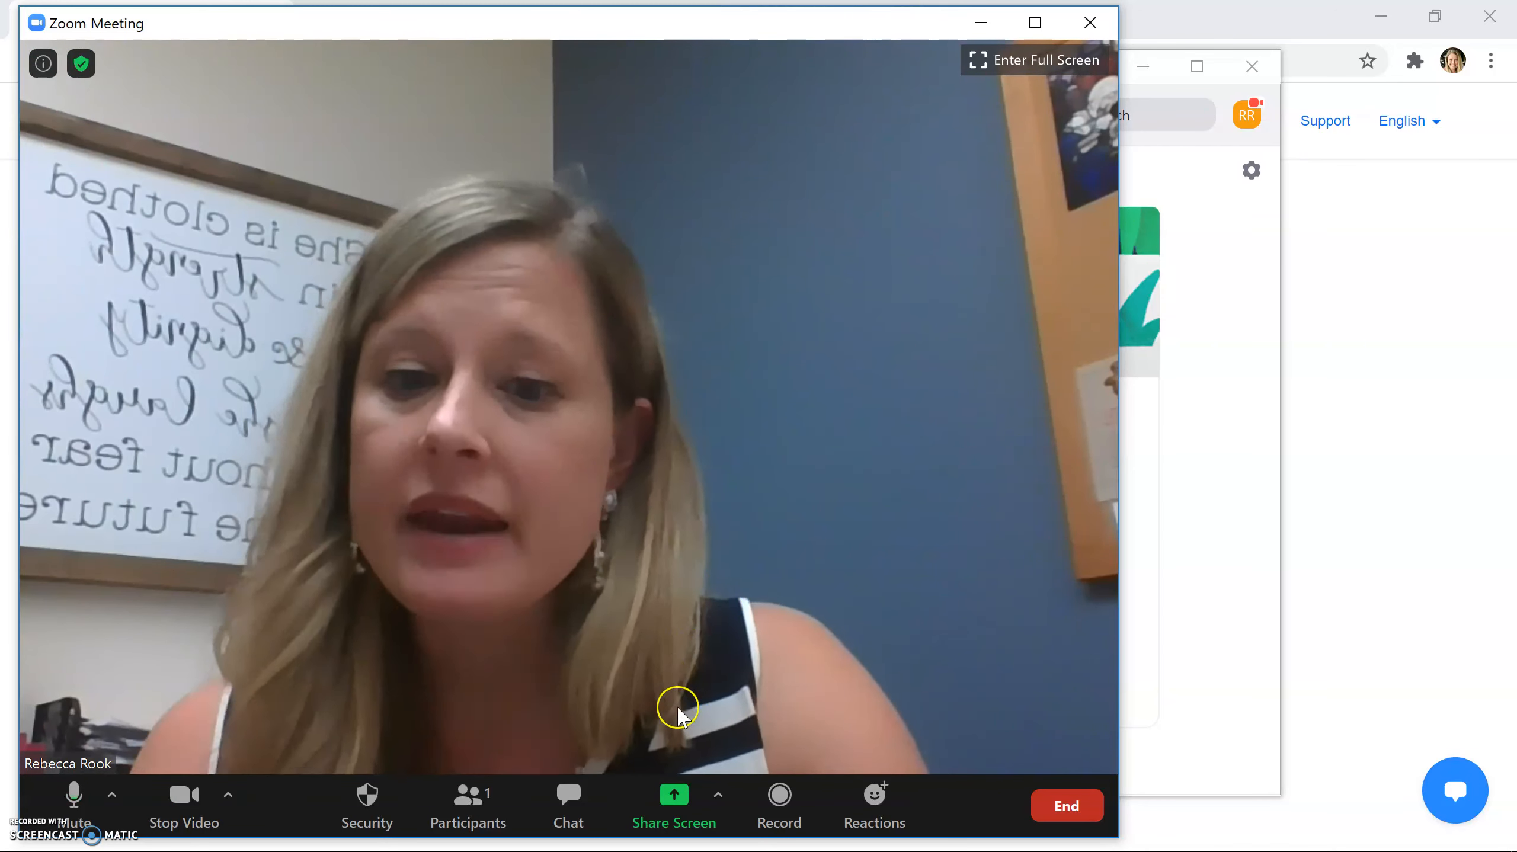
- Share the Chrome browser window showing the Launch Meeting page with the Zoom meeting's participants
click(688, 790)
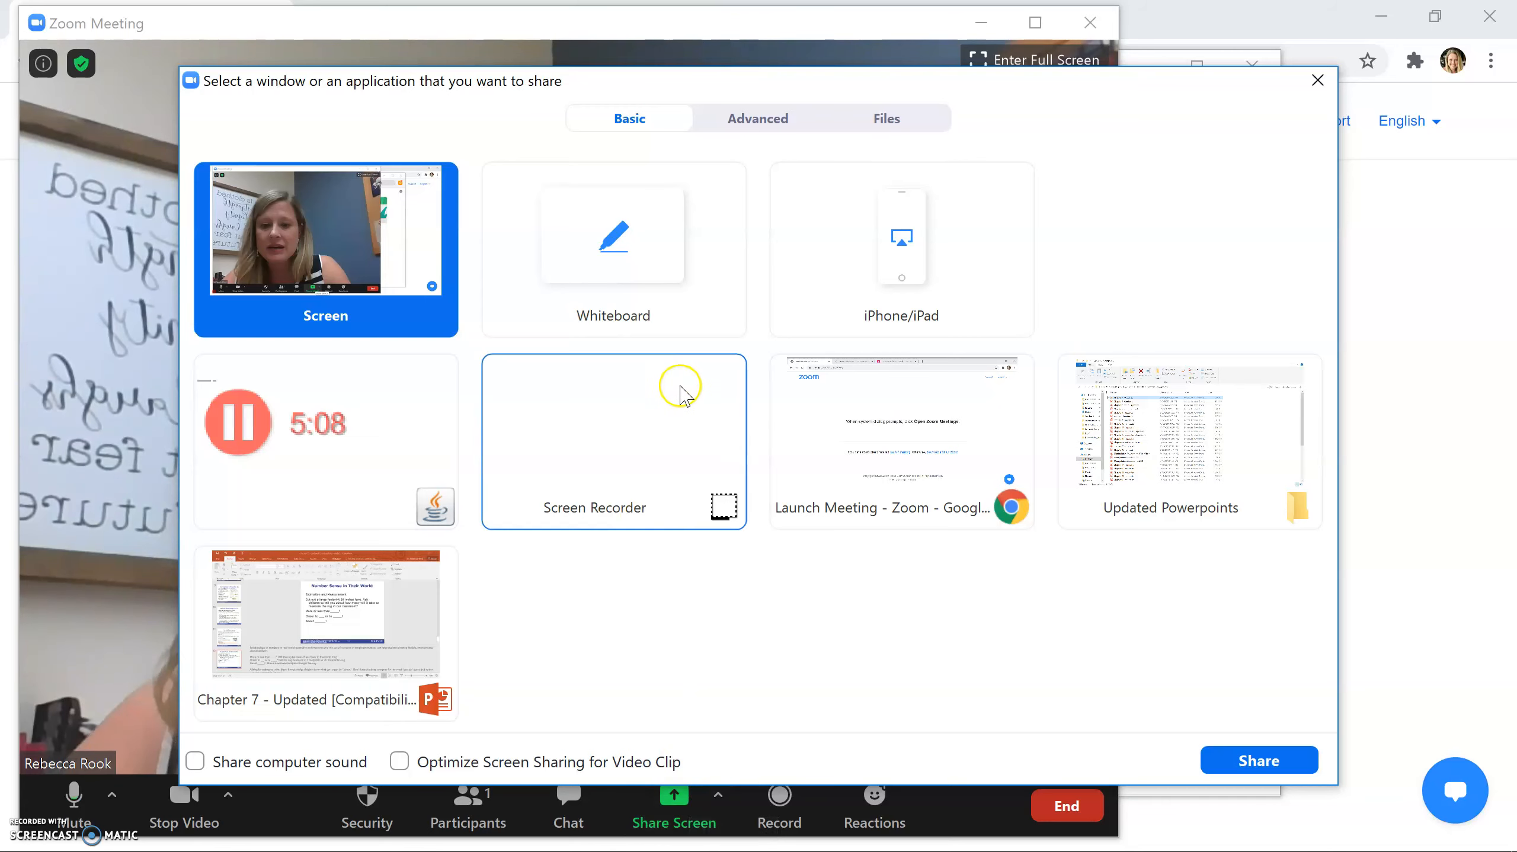
click(639, 270)
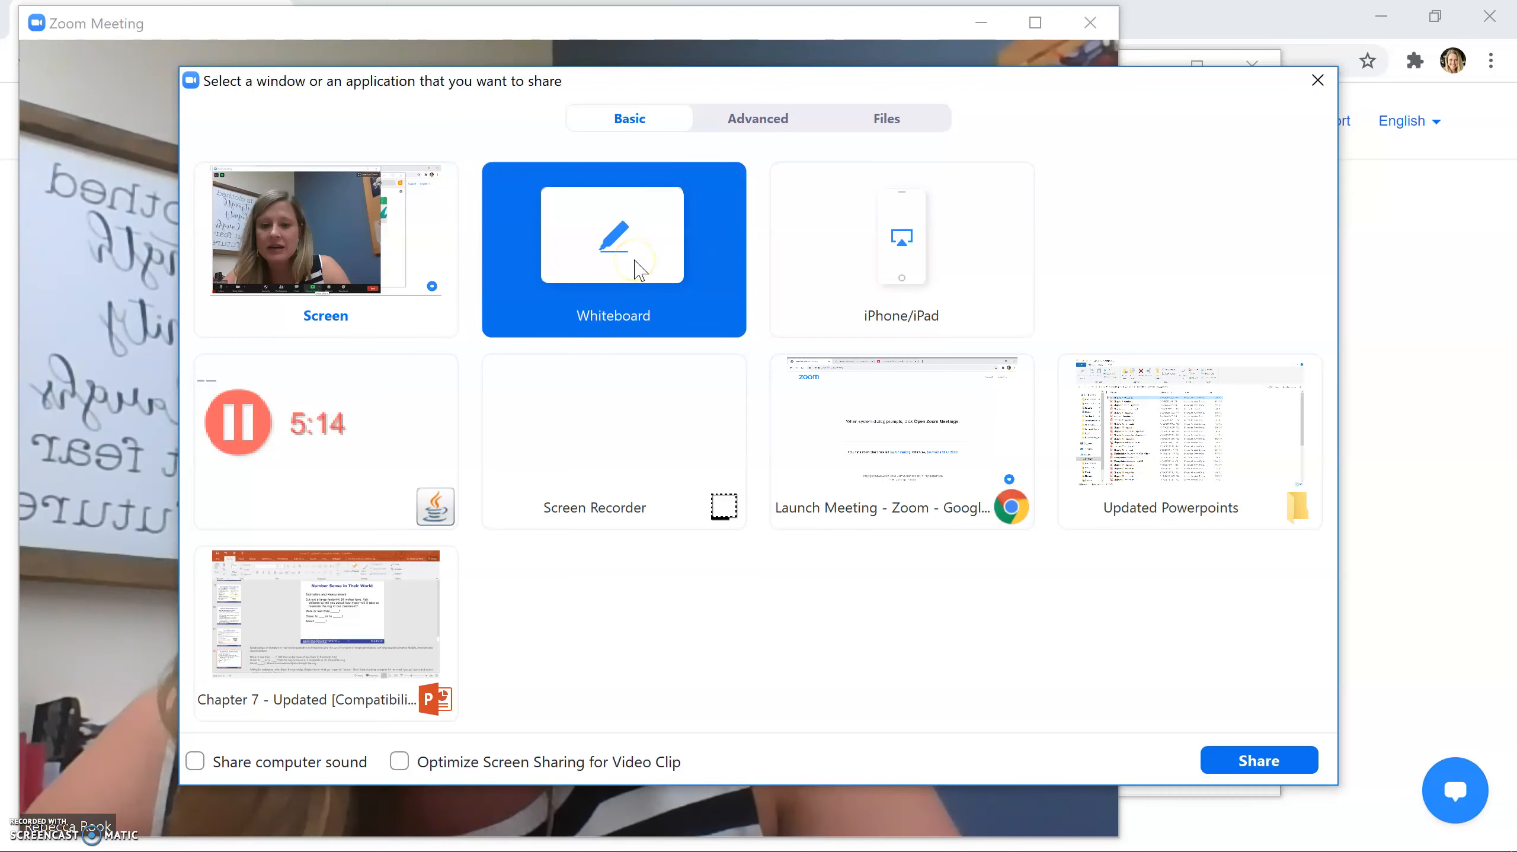
double_click(895, 439)
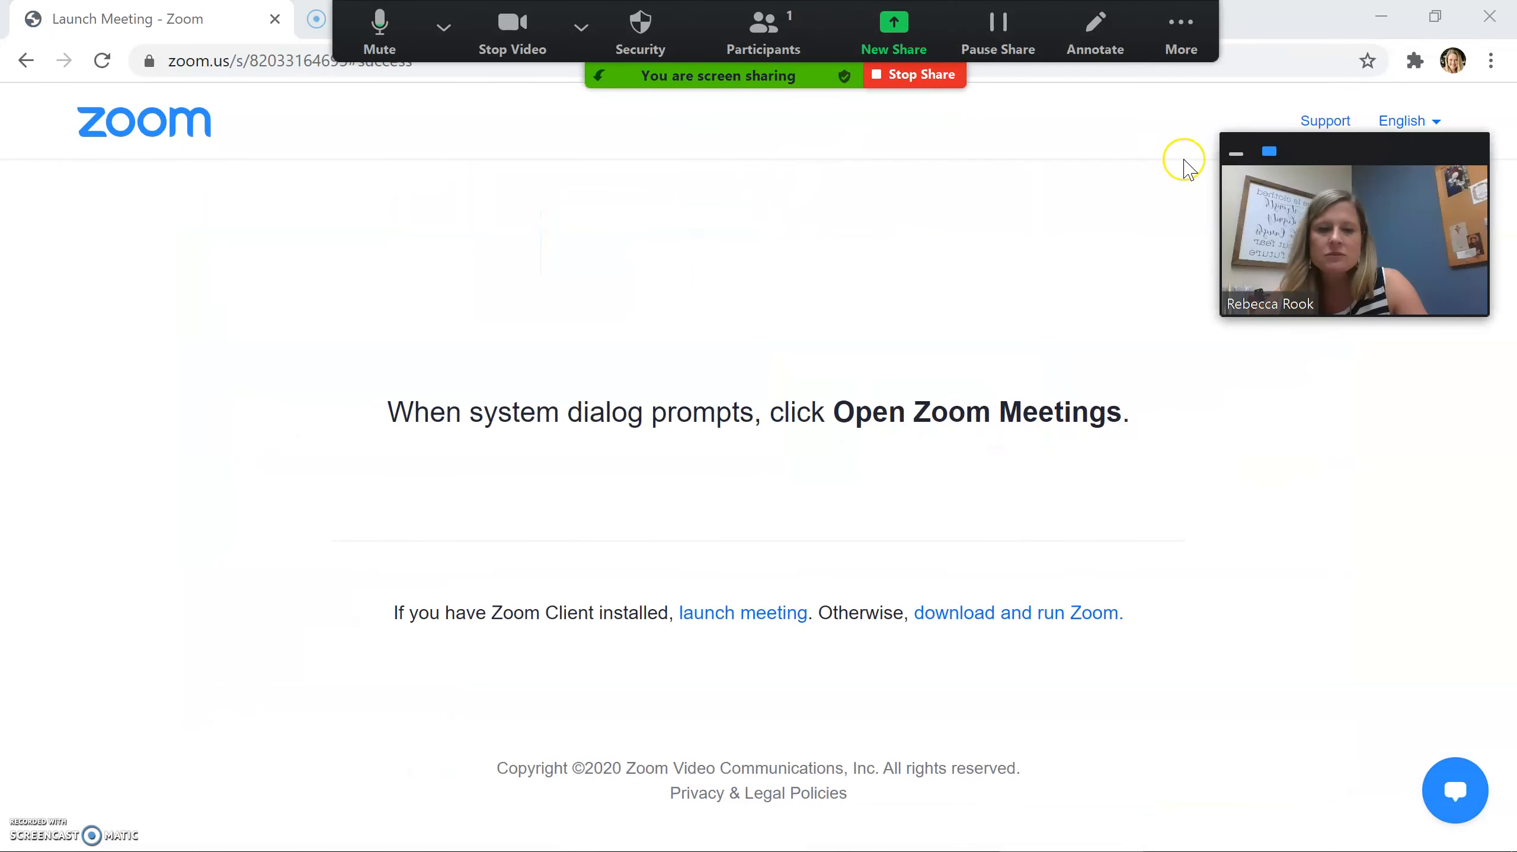
- Show the Google Classroom material page in the shared browser window
click(1181, 30)
click(1286, 23)
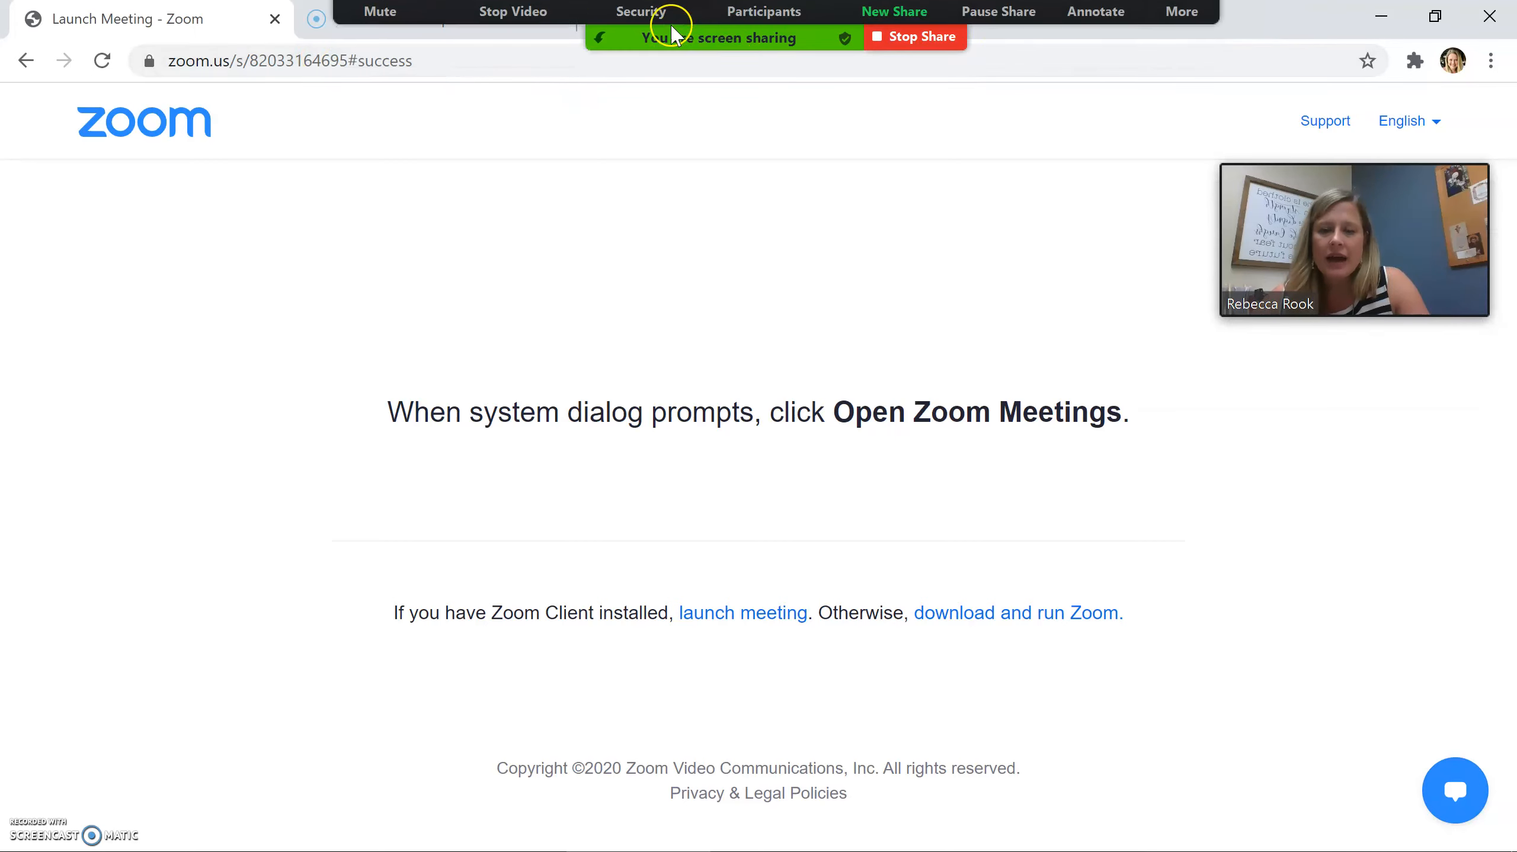
click(582, 27)
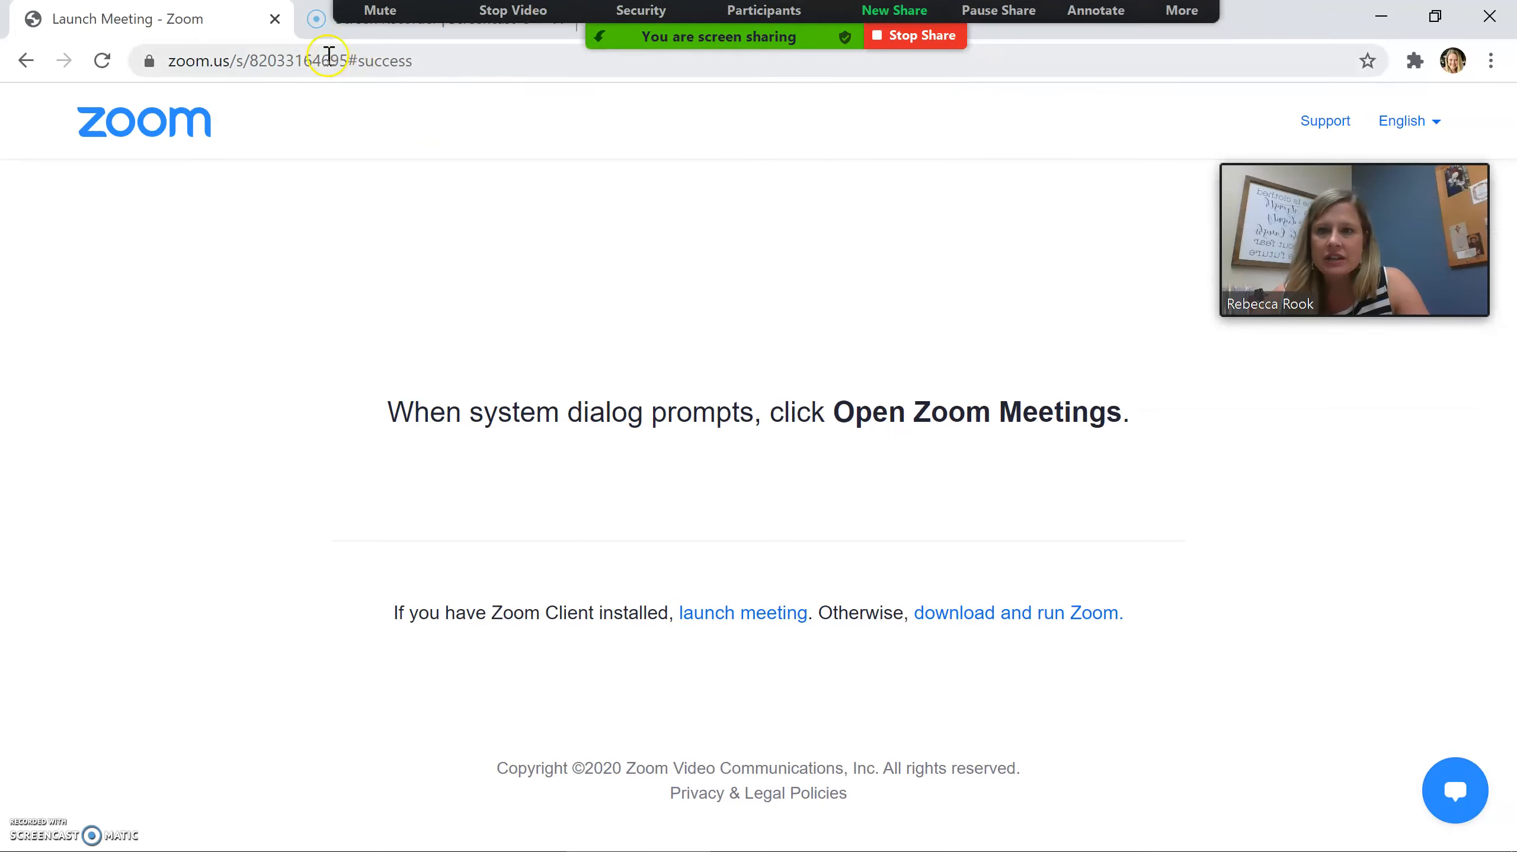
click(596, 29)
click(604, 33)
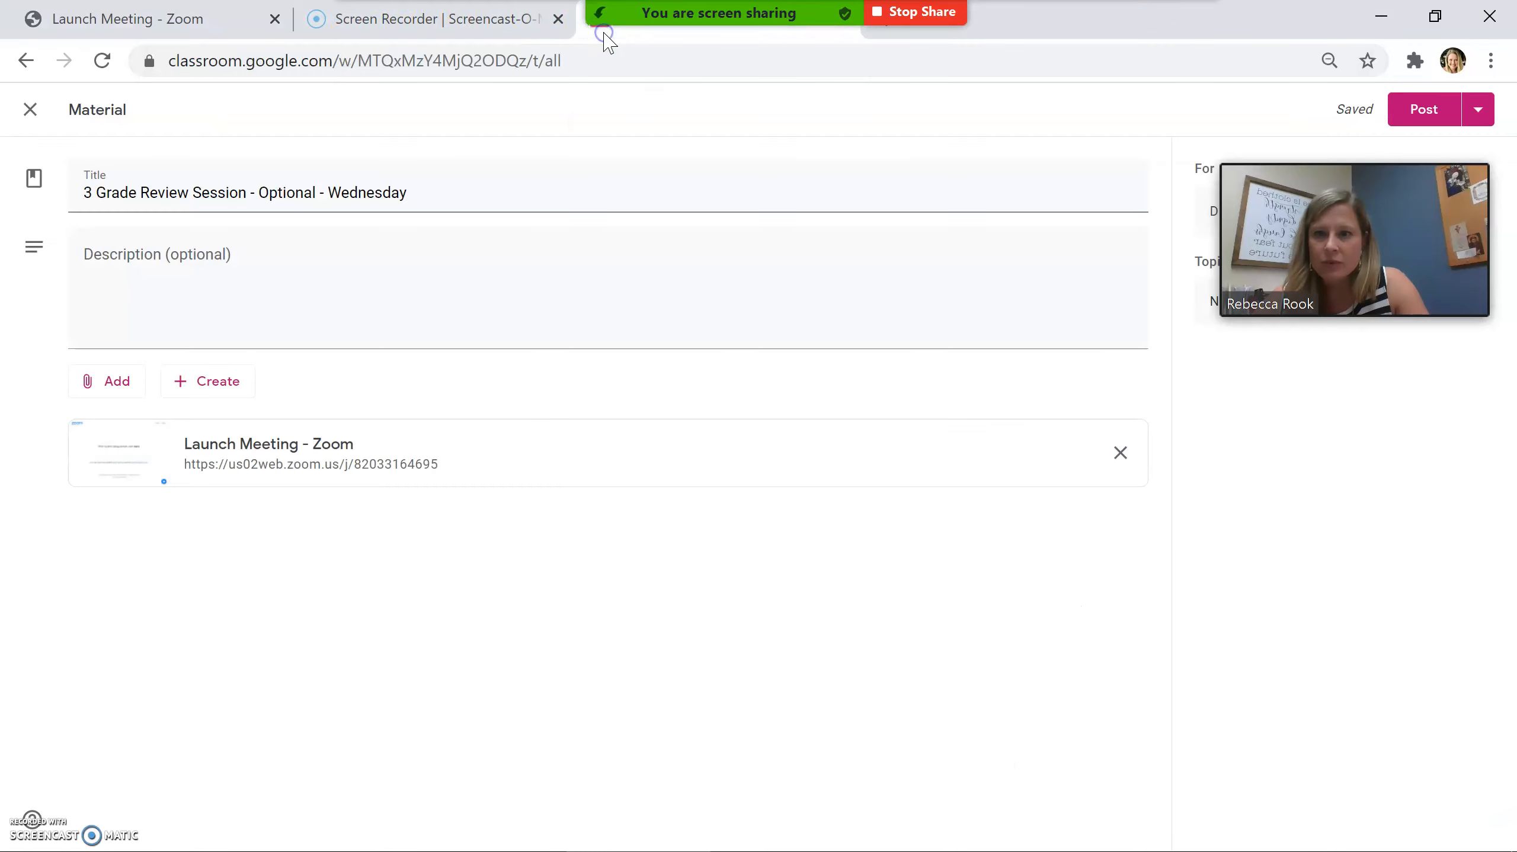
- Go to jamboard.google.com in a new browser tab and open the Missing Angles jam
click(890, 35)
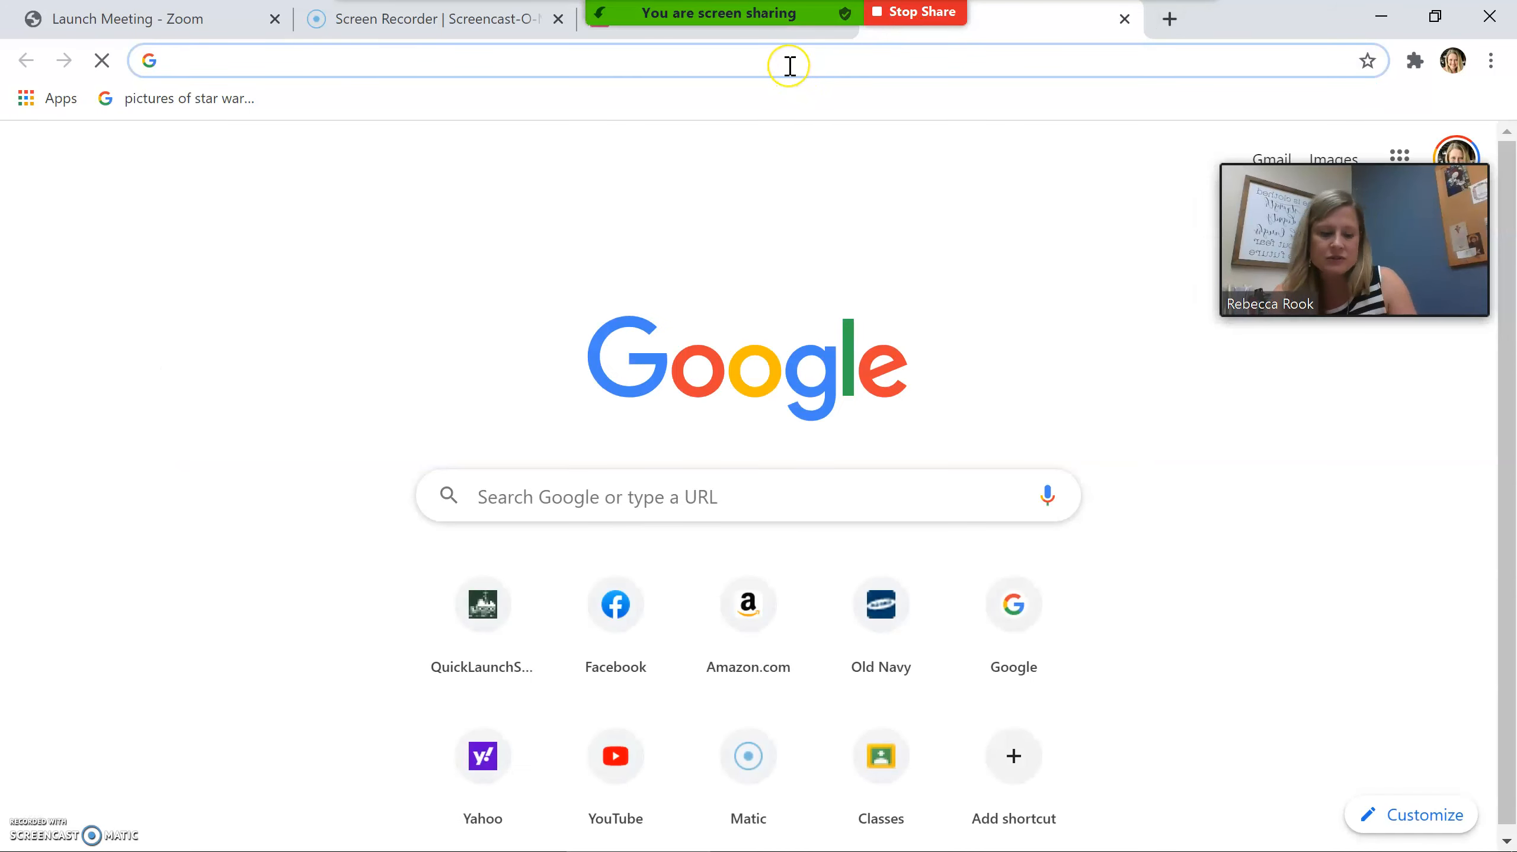
text(jamboard.google.com)
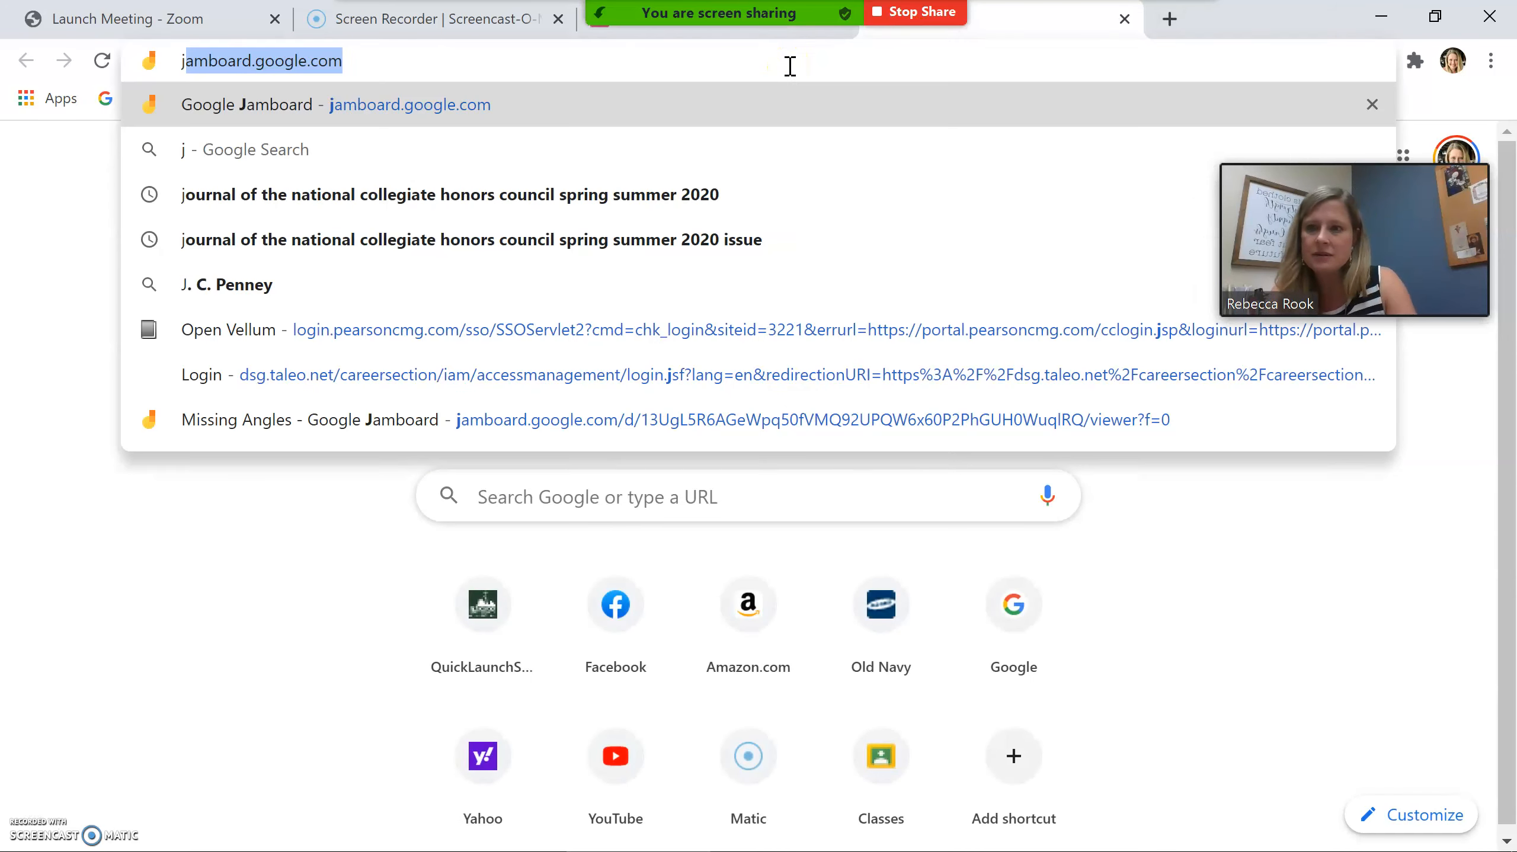
click(774, 106)
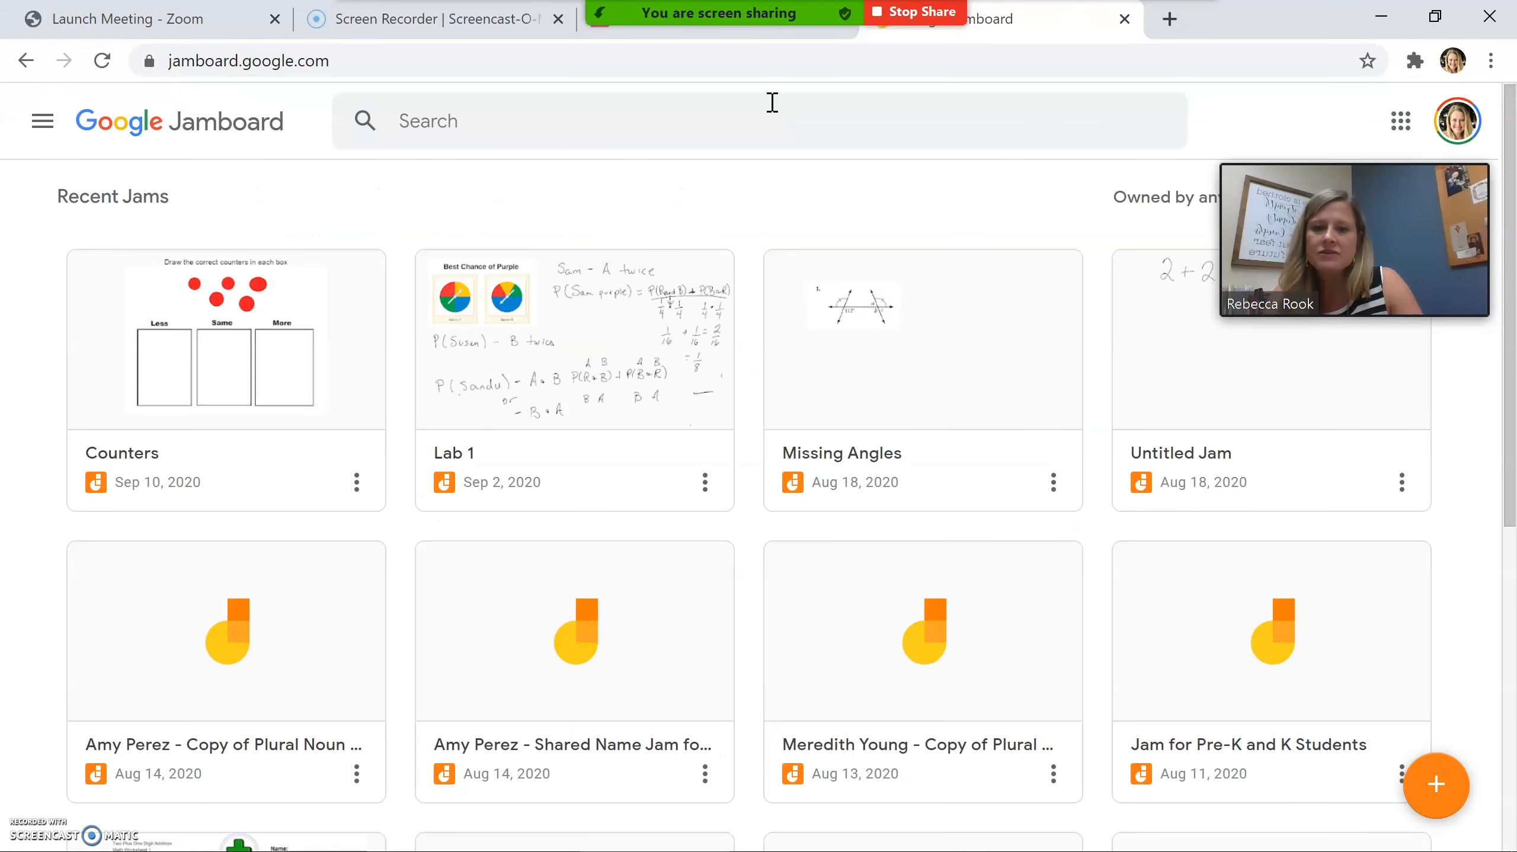
click(867, 375)
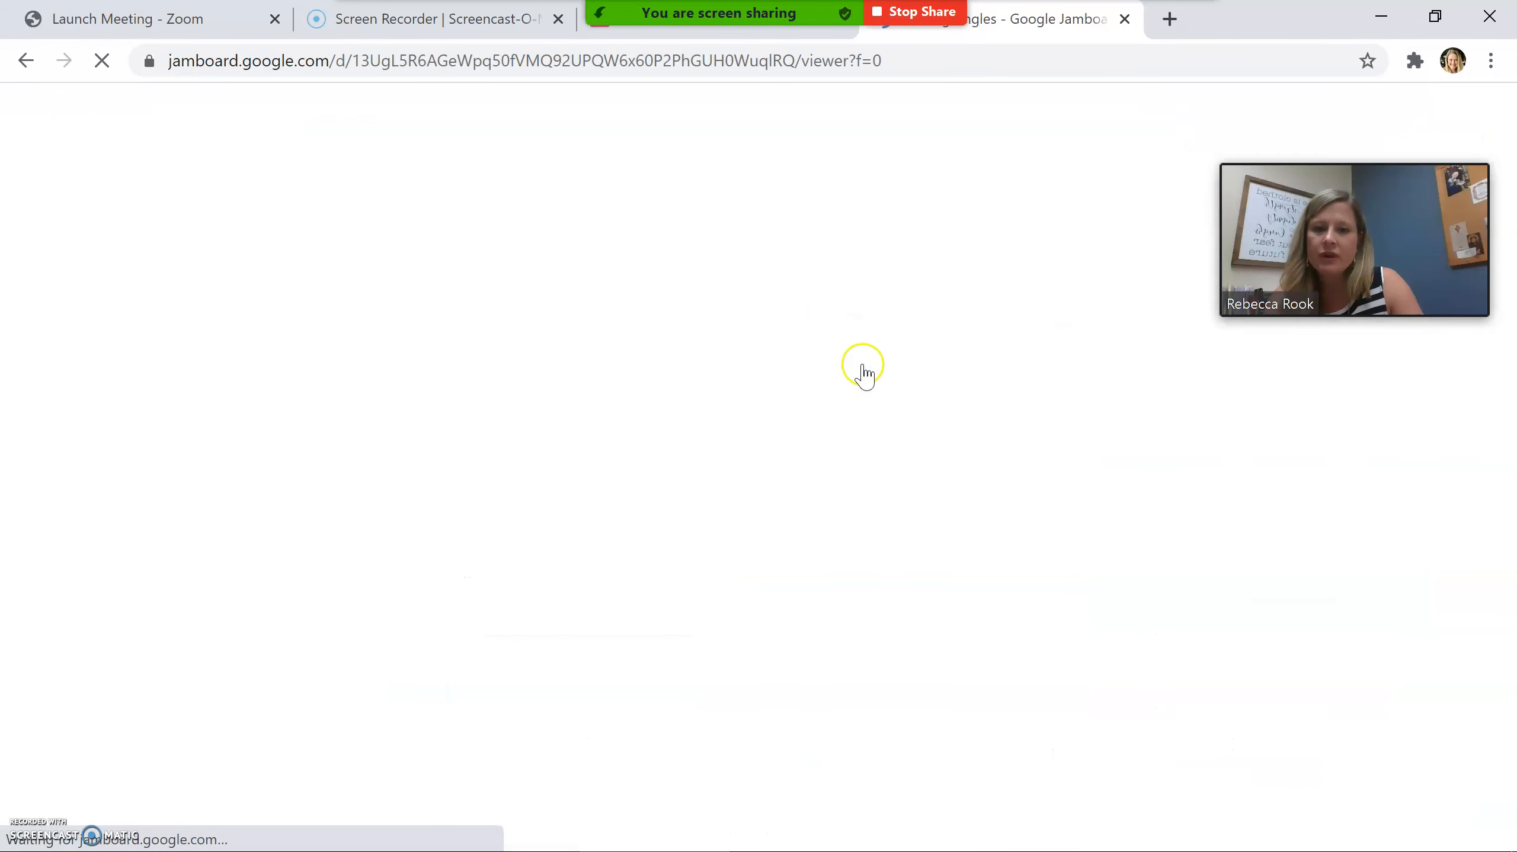